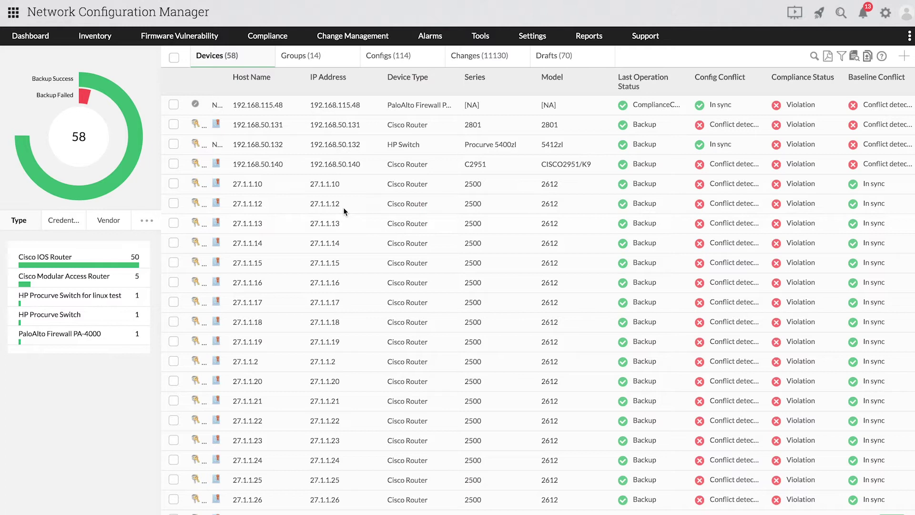
- Open an empty Add Schedule form from Settings > Schedule
mouse_move(532, 34)
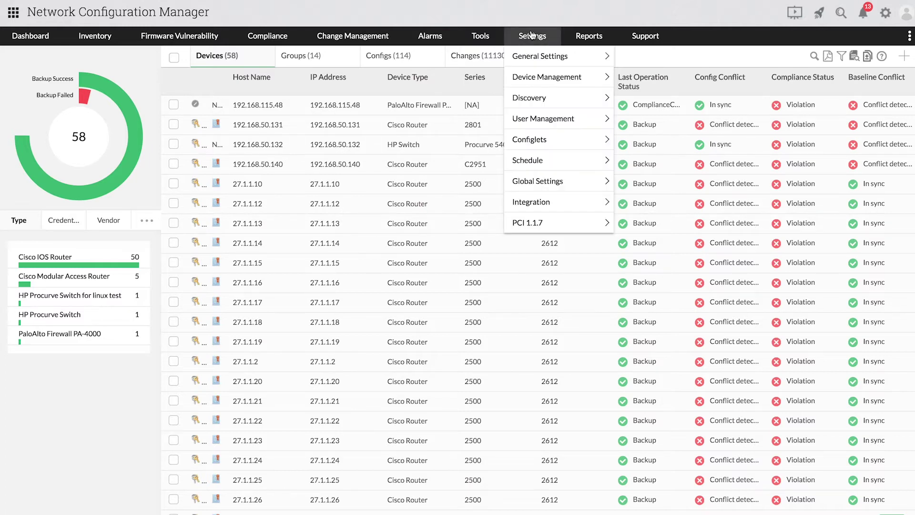
mouse_move(543, 159)
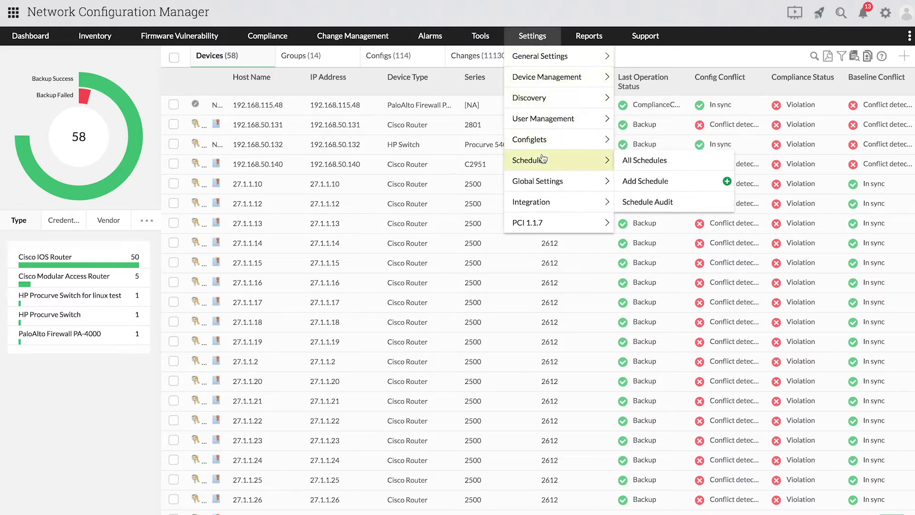
click(633, 180)
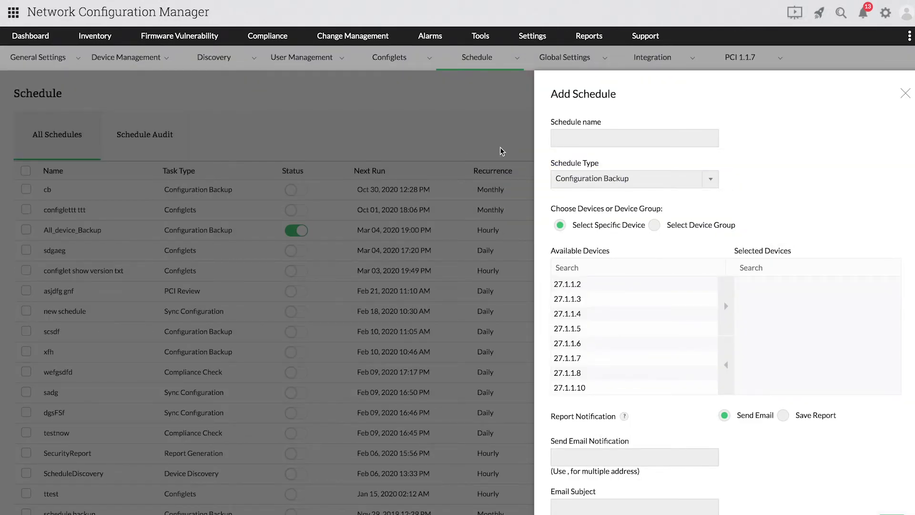
- Name the new schedule test22, keeping the Configuration Backup task type
click(625, 145)
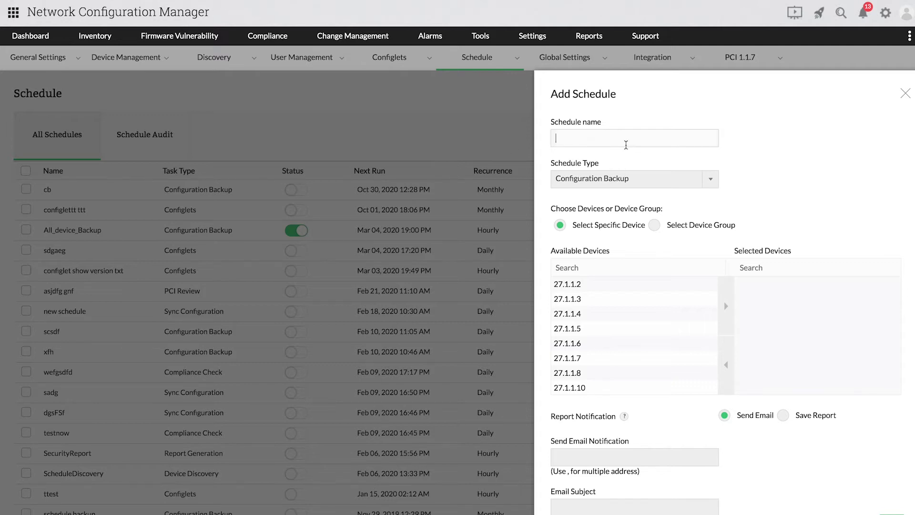
text(test22)
click(699, 179)
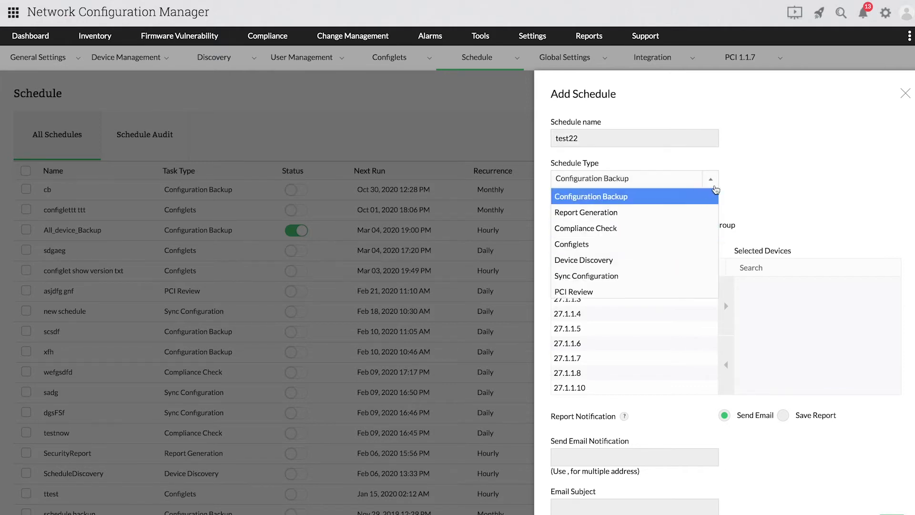
click(739, 179)
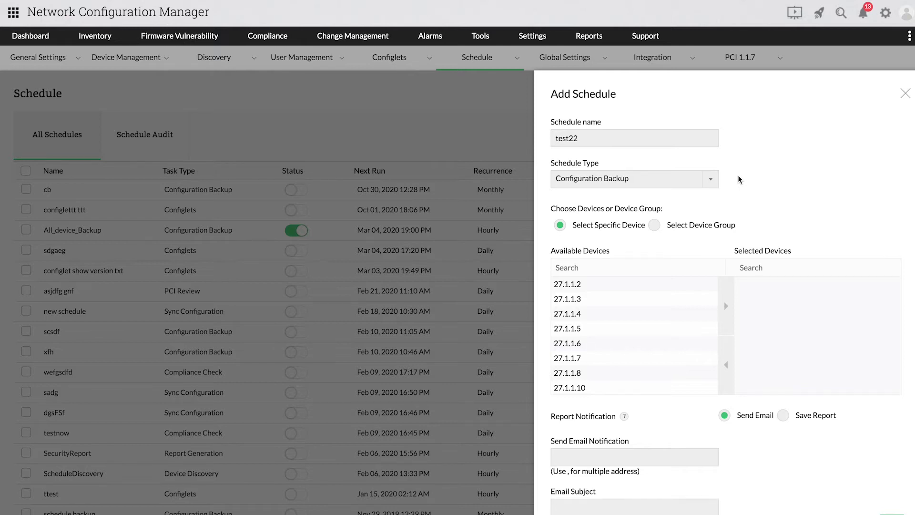
- Select devices 27.1.1.2 and 27.1.1.6, then target the CiscoRouter Group device group instead
click(653, 286)
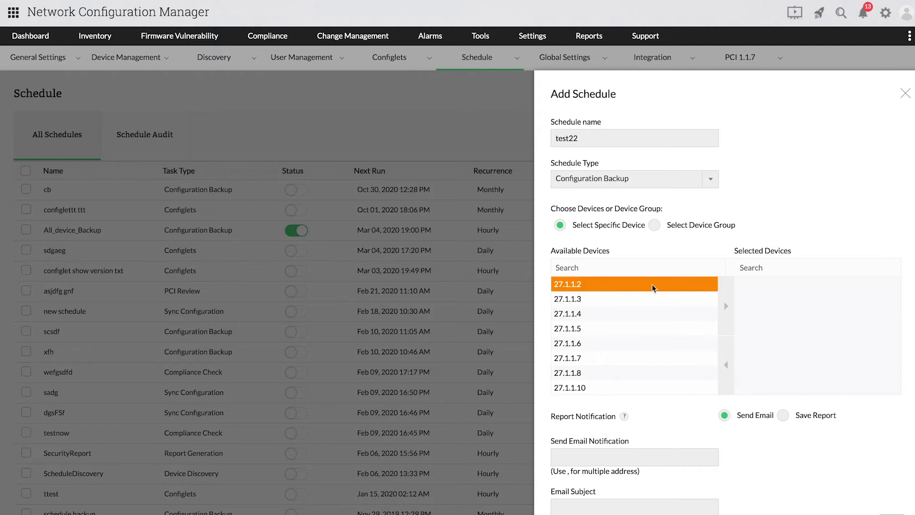
click(727, 299)
click(687, 328)
click(727, 315)
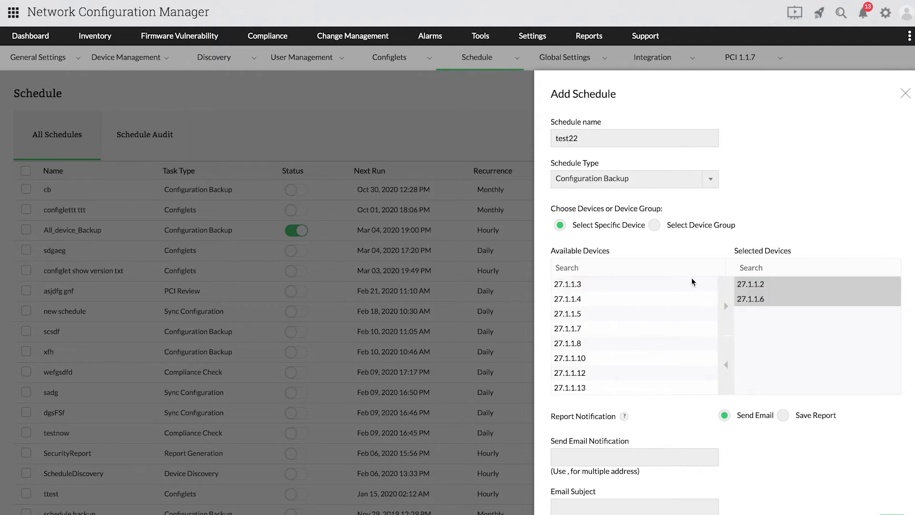
click(655, 225)
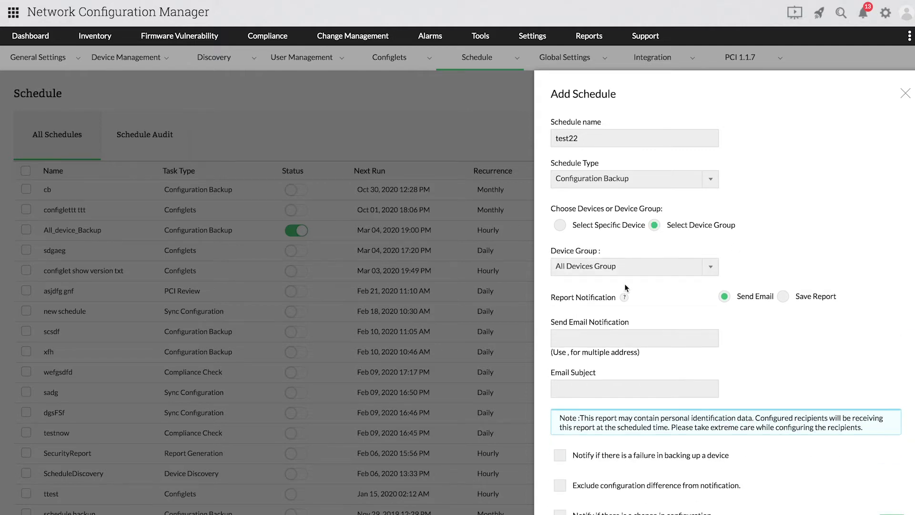
click(628, 273)
click(619, 300)
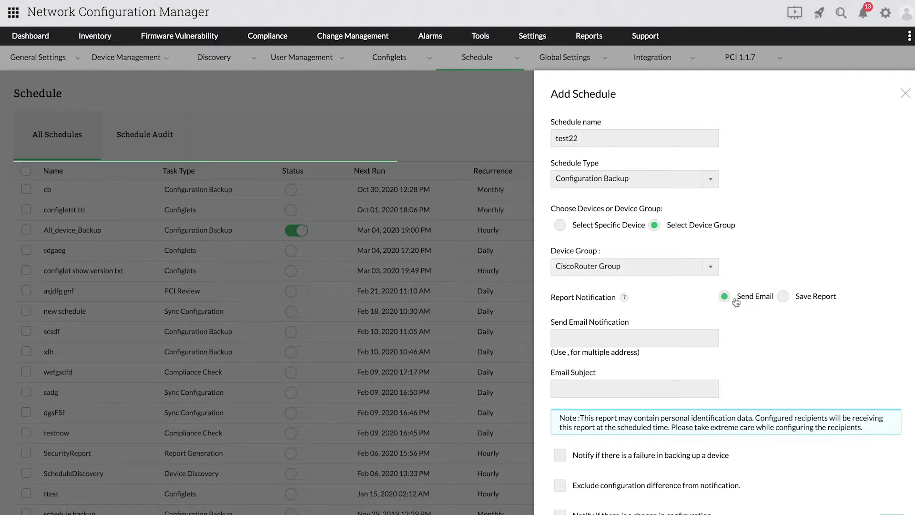
- Keep Send Email, entering the recipient's e-mail address and subject 'config backup'
click(792, 303)
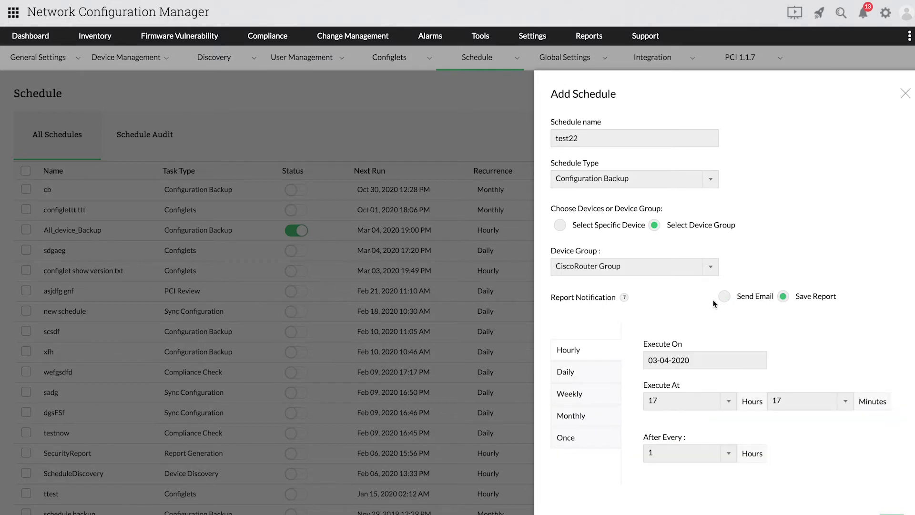
click(725, 298)
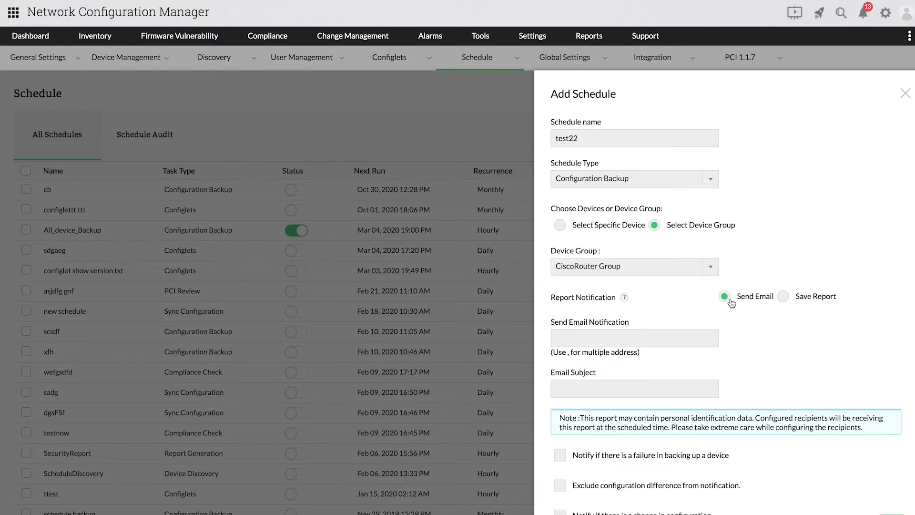
click(623, 332)
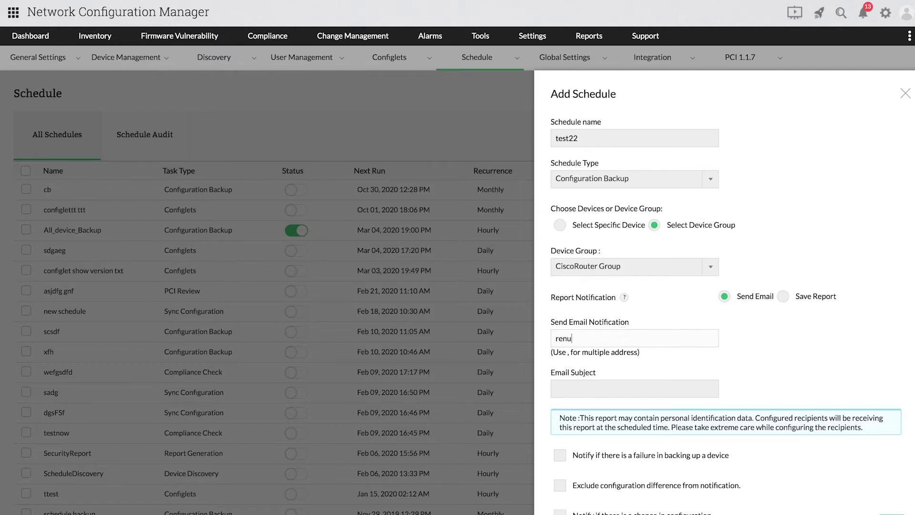
click(617, 385)
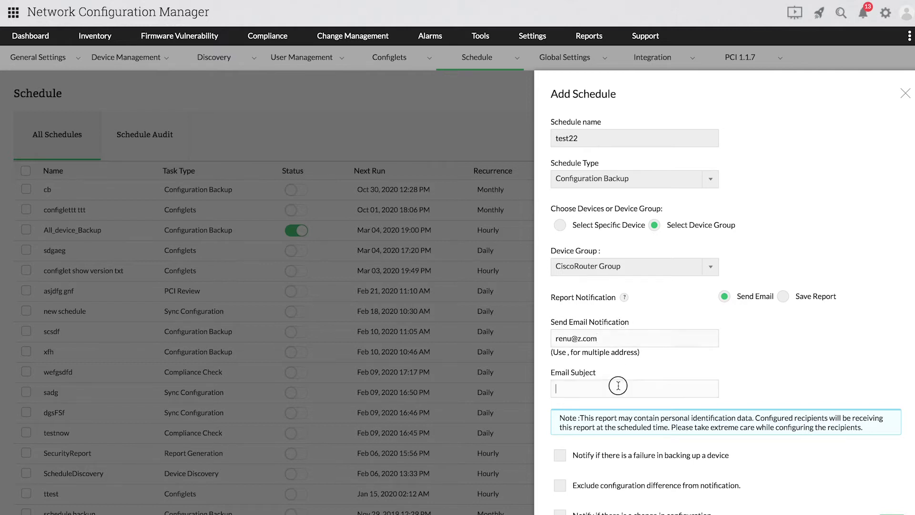
text(config backup)
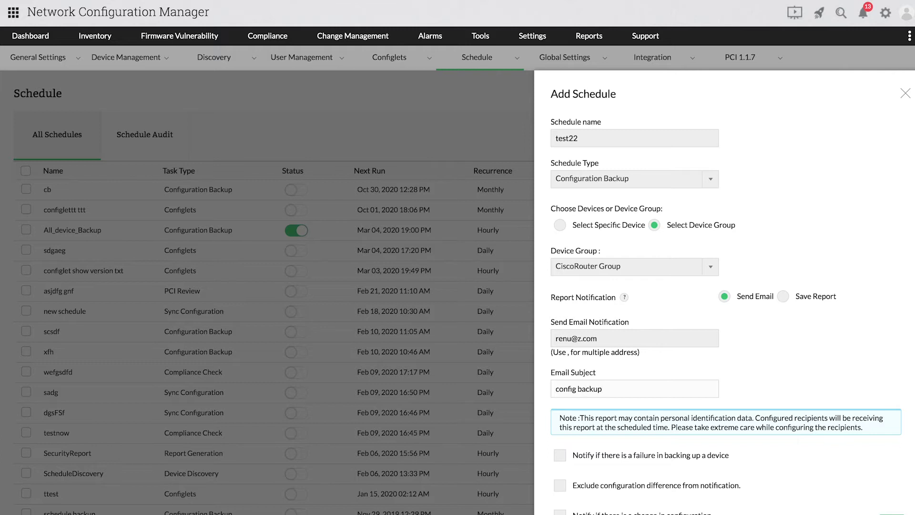
- Tick all three notification options: backup failure, exclude config differences, and configuration change
scroll(730, 387, down, 3)
scroll(730, 387, down, 2)
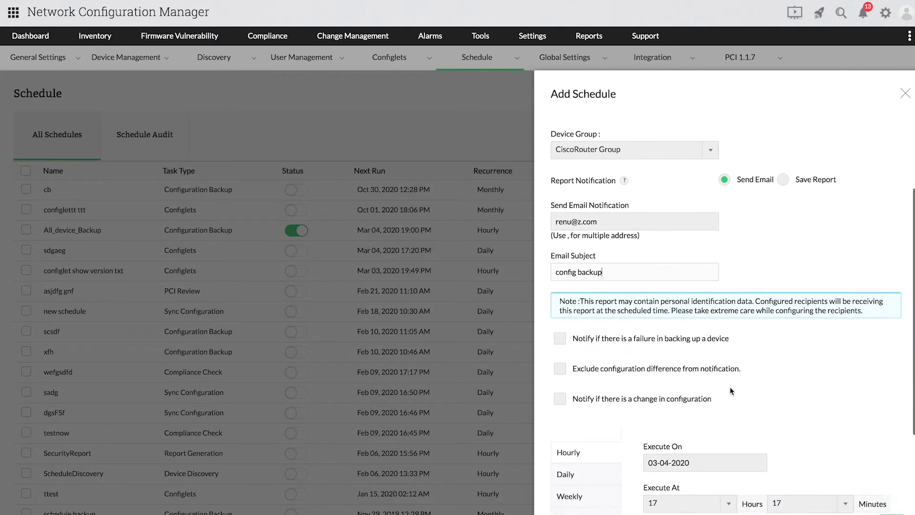
click(663, 338)
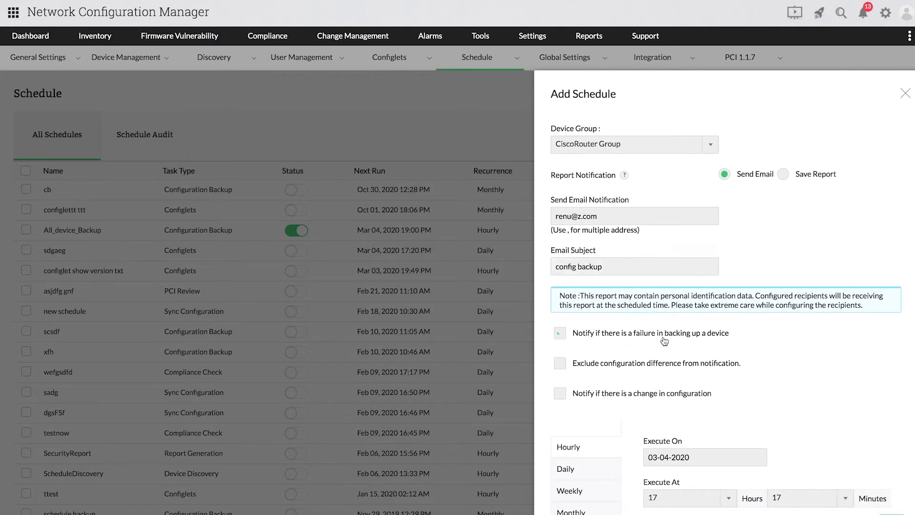
click(586, 363)
click(578, 395)
- Set the schedule's recurrence to Monthly
scroll(625, 402, up, 1)
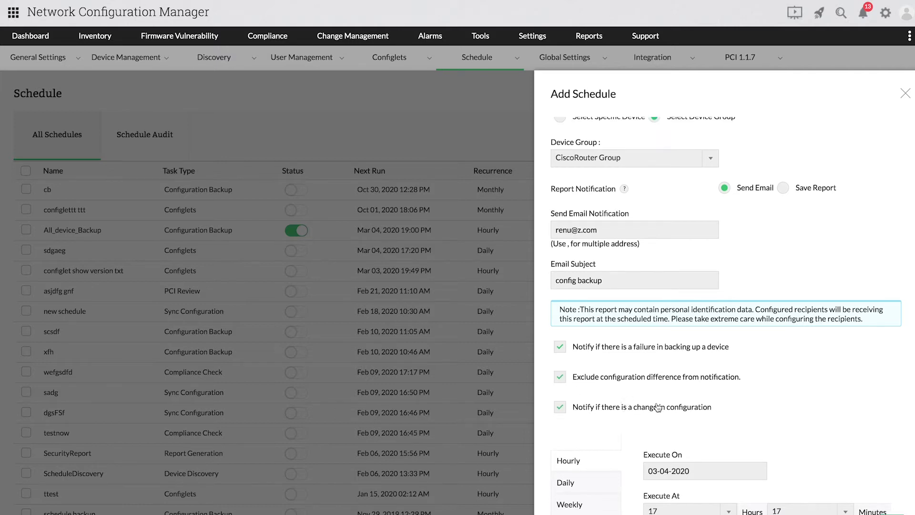
scroll(639, 441, down, 2)
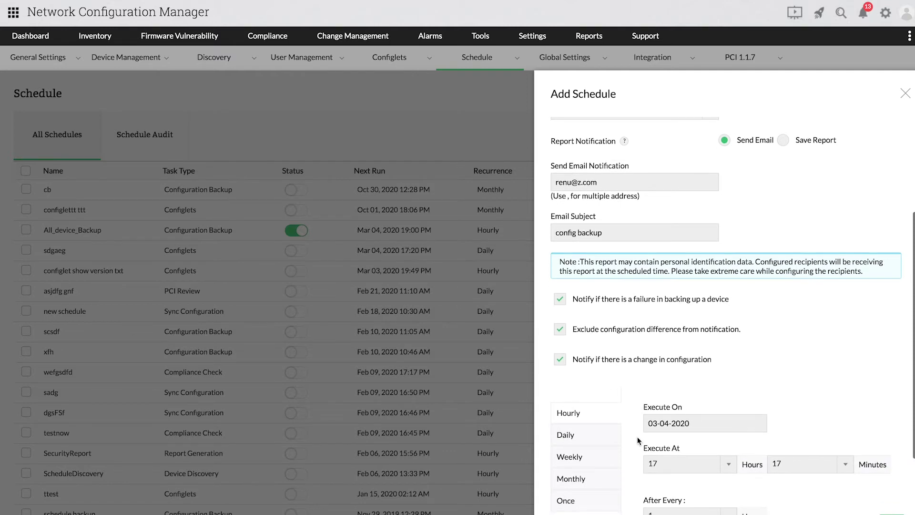
click(607, 435)
click(606, 459)
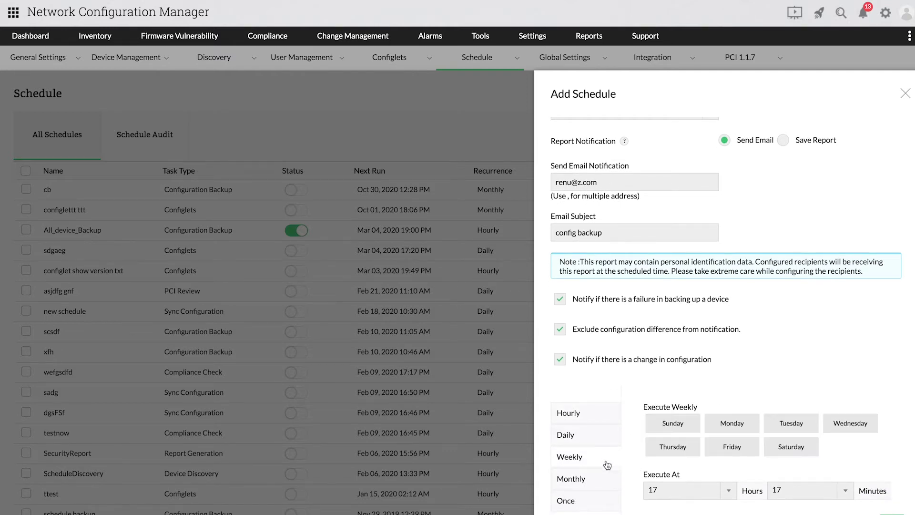
click(602, 482)
scroll(637, 477, down, 5)
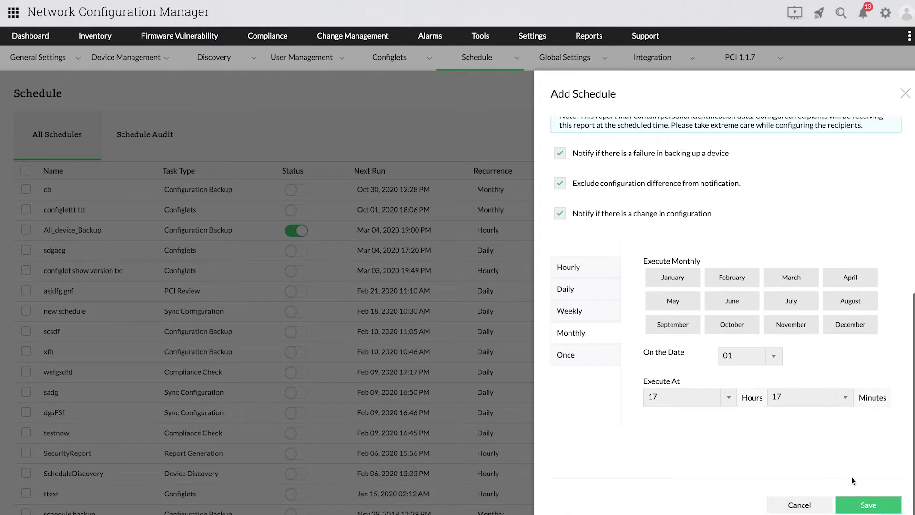
scroll(792, 228, up, 2)
scroll(793, 231, up, 7)
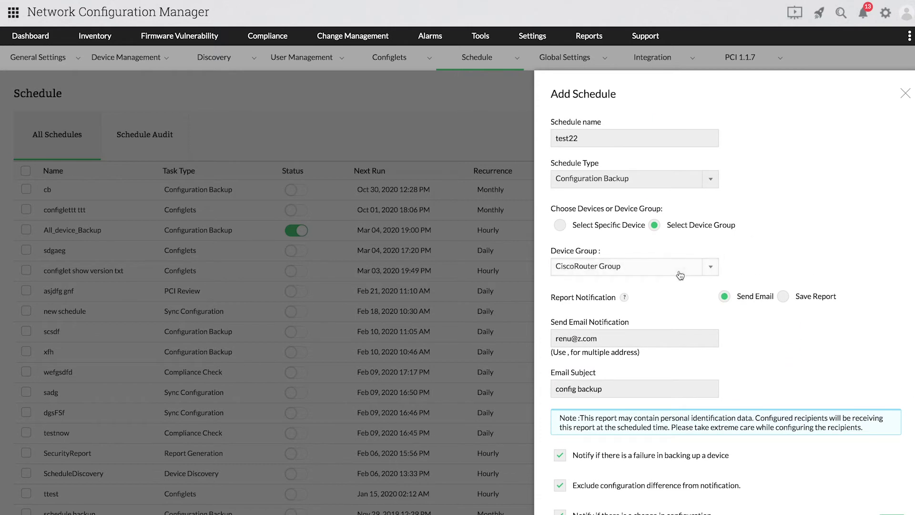
- Switch the schedule to Report Generation of the Device Inventory Report
click(665, 179)
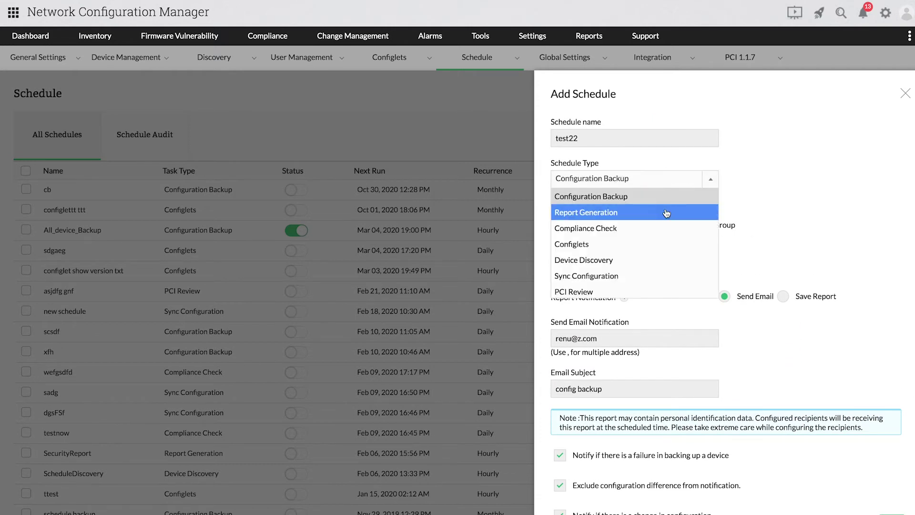
click(666, 212)
click(677, 224)
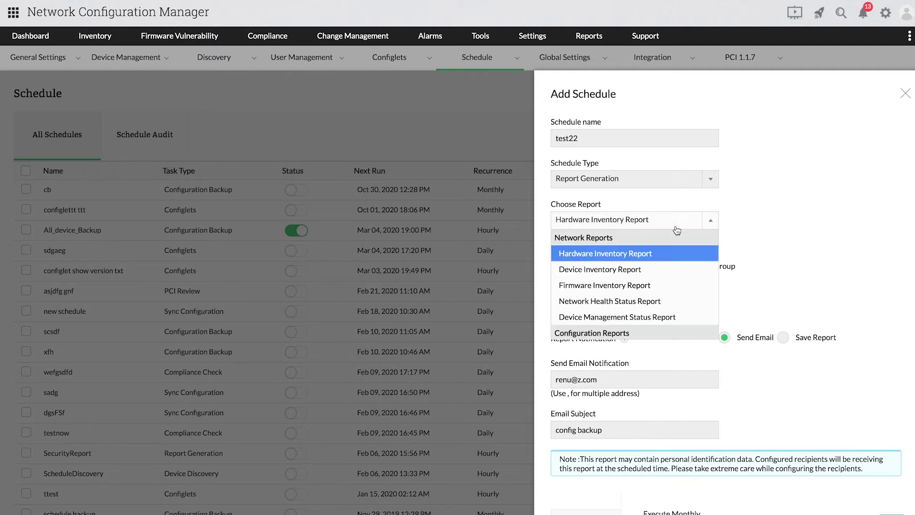
click(654, 270)
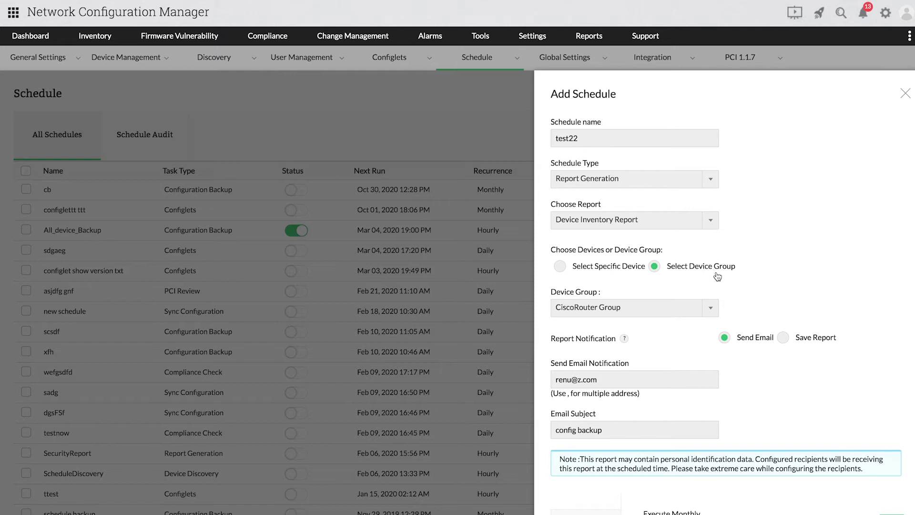
- Add device 27.1.1.4 as a specific device and make the report run weekly
scroll(718, 276, down, 1)
click(560, 232)
click(599, 305)
click(726, 314)
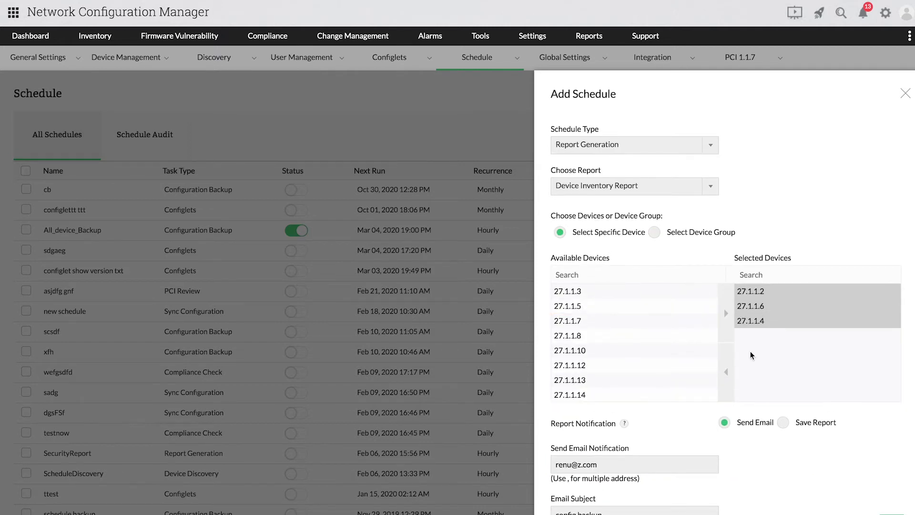
scroll(751, 356, down, 3)
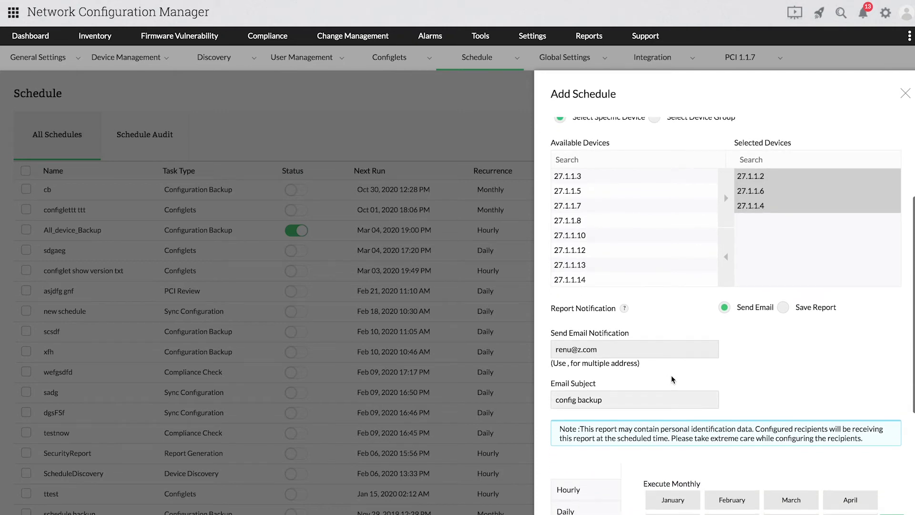
scroll(672, 379, down, 4)
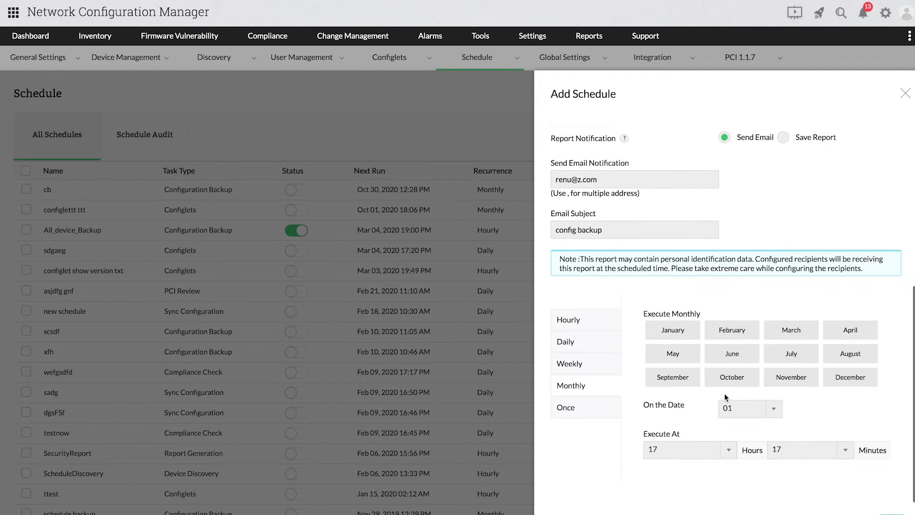
click(582, 367)
scroll(839, 429, down, 1)
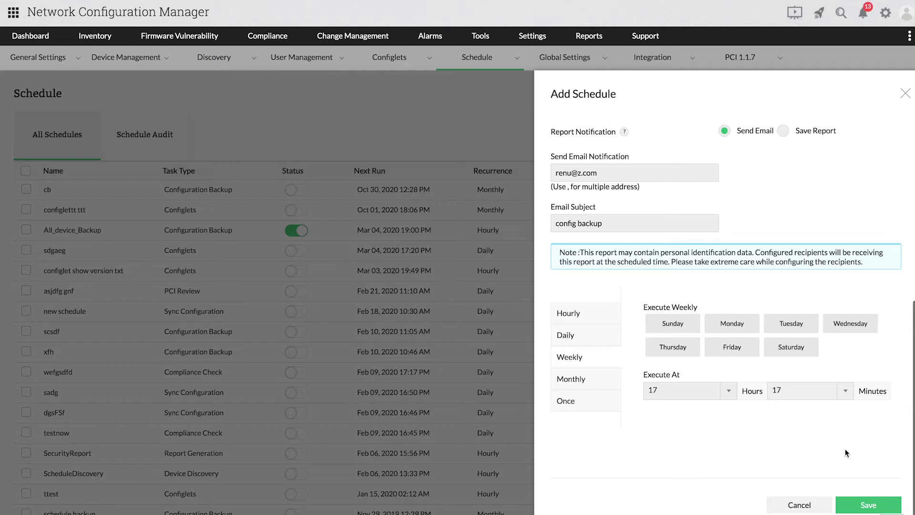
scroll(840, 219, up, 8)
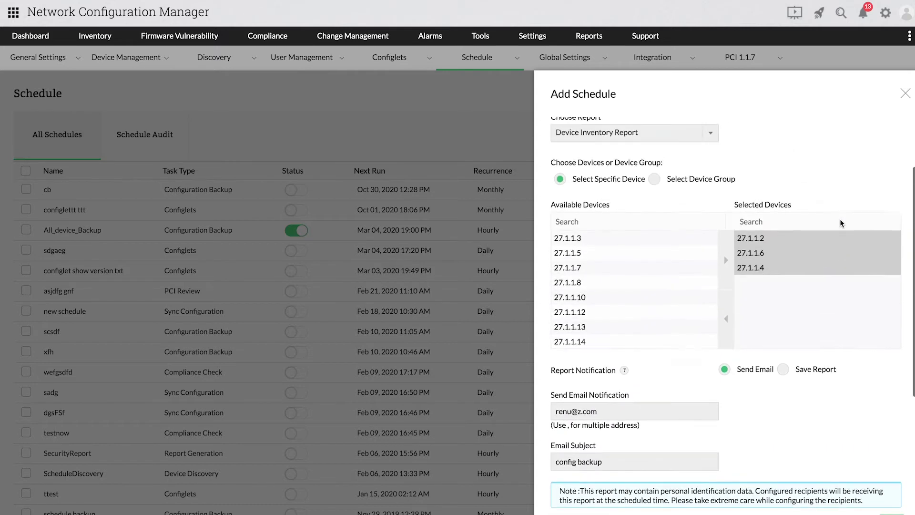
- Make test22 a Compliance Check reporting on All Rules, with PDF as the file type
click(686, 181)
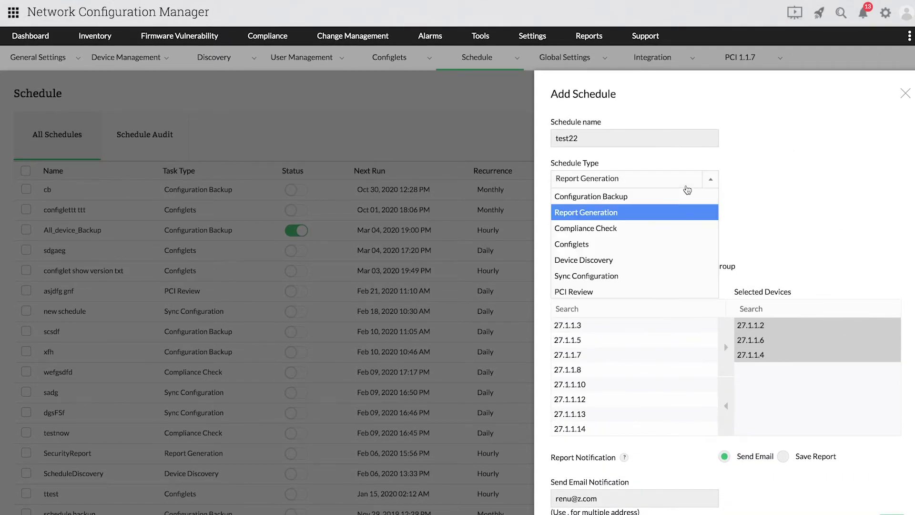
click(671, 229)
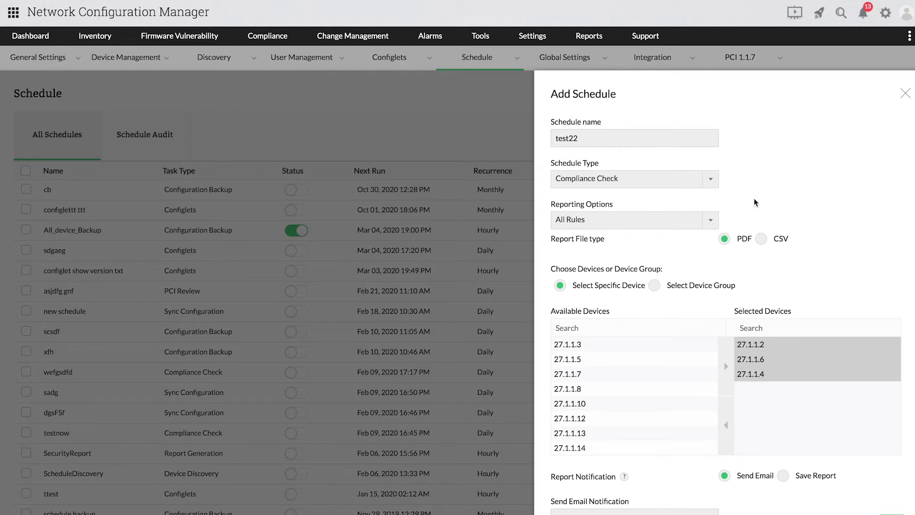
click(704, 220)
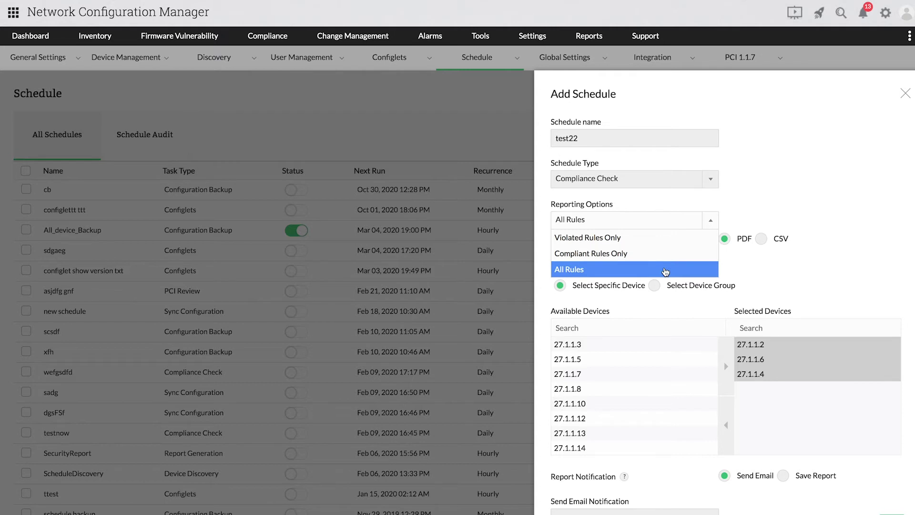
click(813, 271)
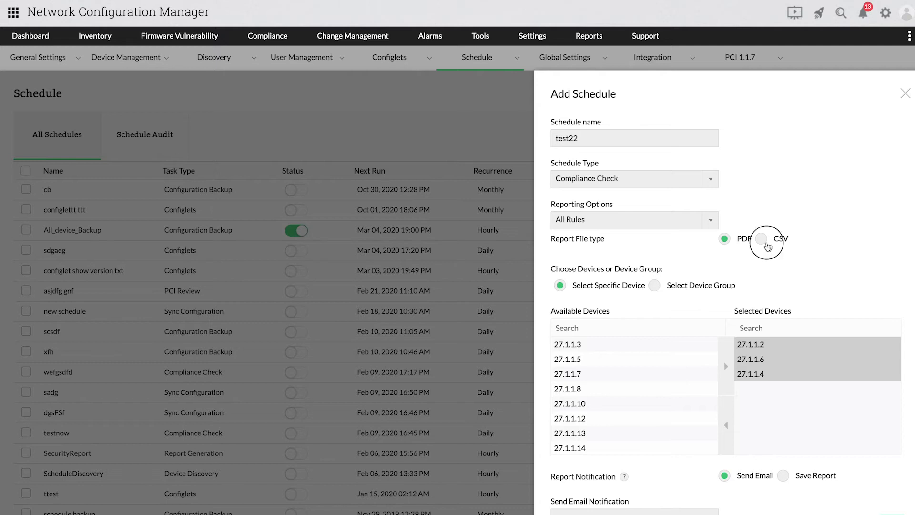
click(762, 239)
click(746, 242)
- Add device 27.1.1.15 and change the email subject to 'schedule'
scroll(582, 428, down, 3)
click(581, 423)
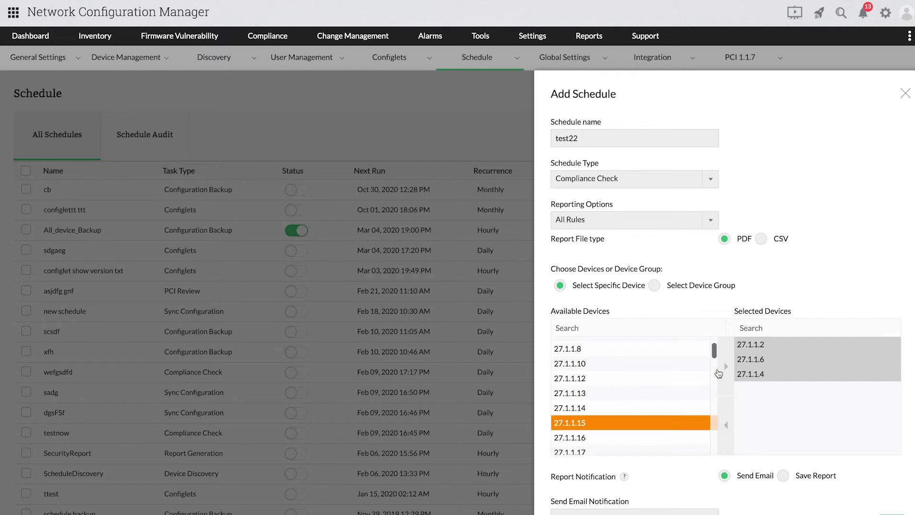
click(718, 373)
scroll(821, 296, down, 3)
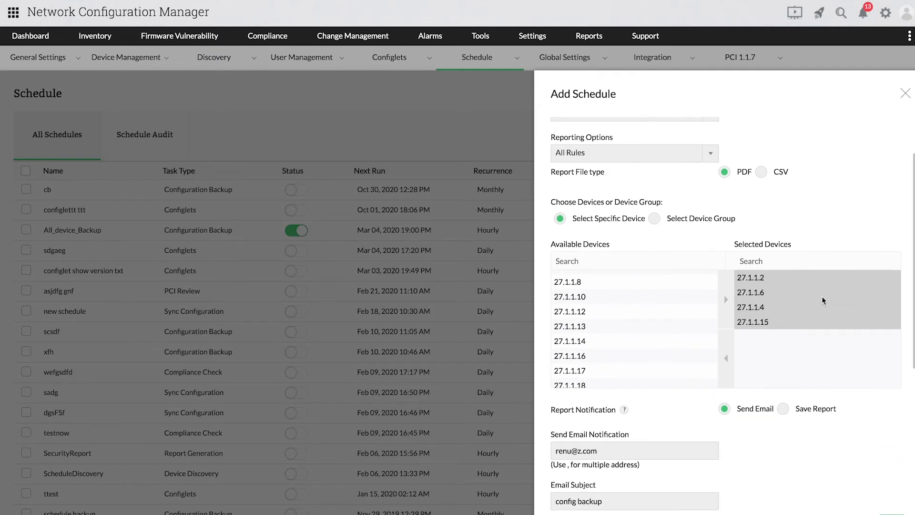
scroll(824, 300, down, 2)
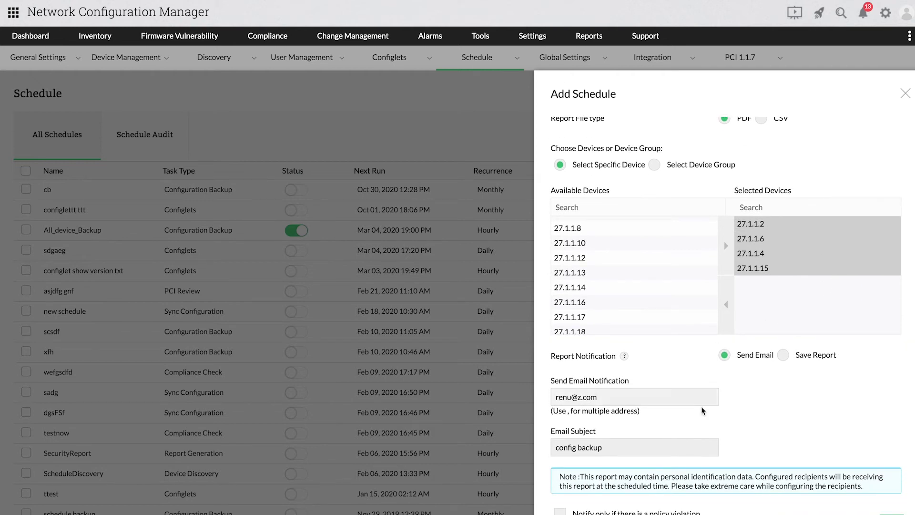
click(612, 446)
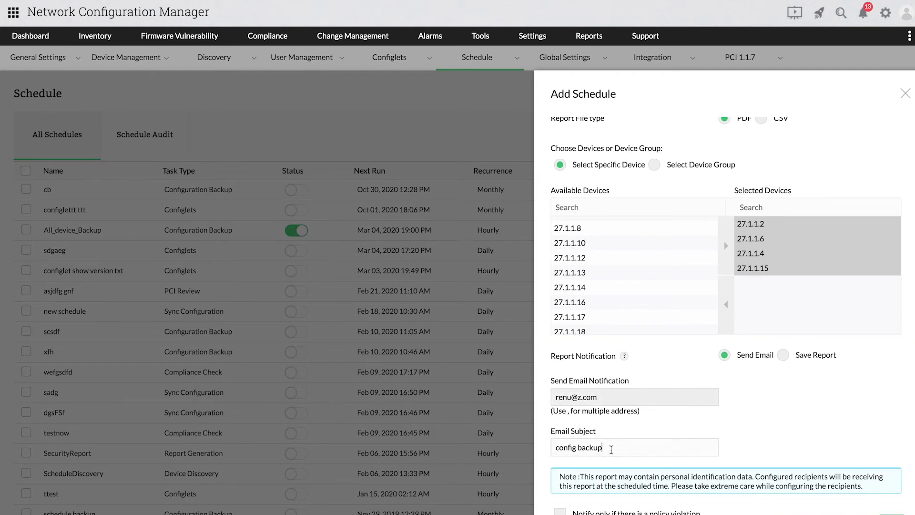
key(BackSpace)
key(BackSpace)
key(BackSpace)
key(BackSpace)
key(BackSpace)
key(BackSpace)
key(BackSpace)
key(BackSpace)
key(BackSpace)
key(BackSpace)
key(BackSpace)
text(sh)
text(hedule)
- Notify only on policy violations and set the recurrence to Daily
scroll(685, 407, down, 4)
click(683, 393)
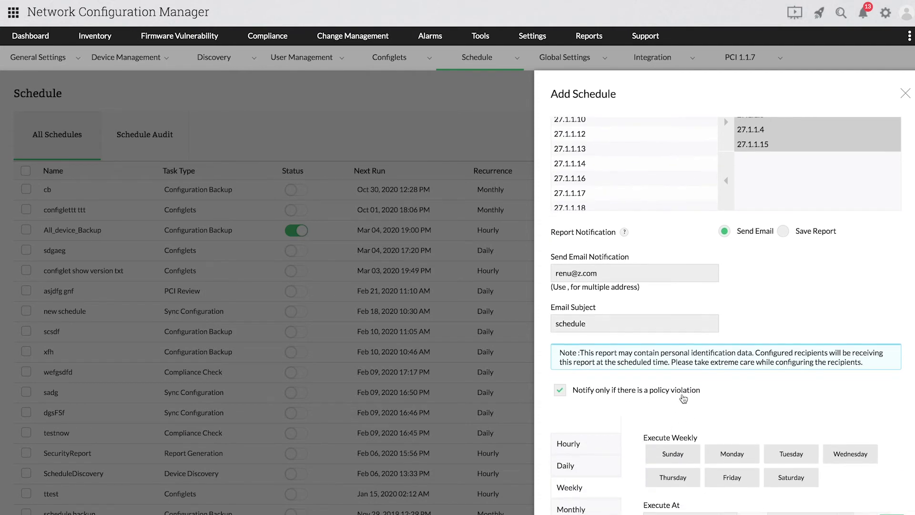
scroll(756, 402, down, 3)
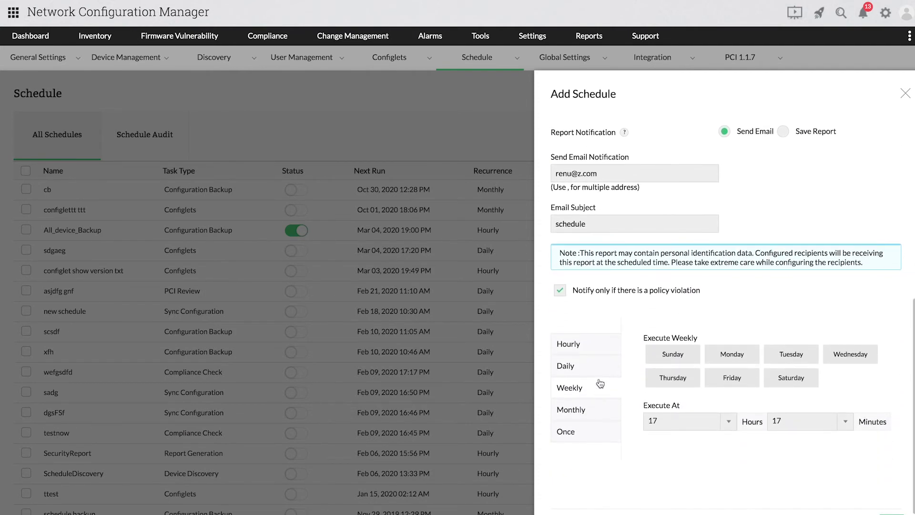
click(598, 374)
scroll(762, 419, down, 1)
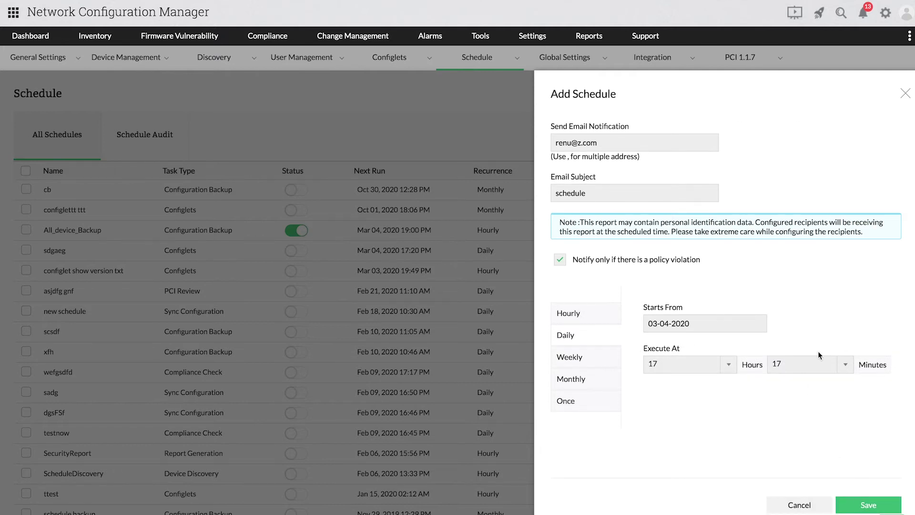
scroll(799, 136, up, 8)
click(686, 179)
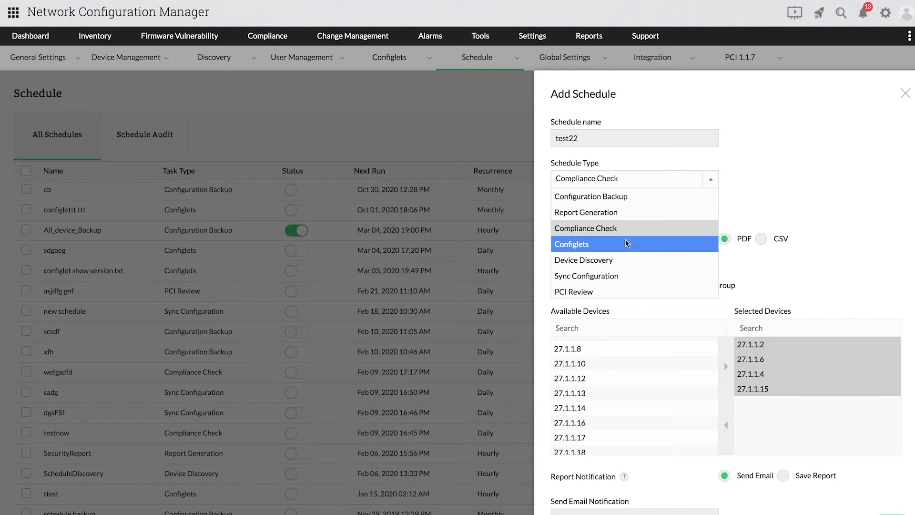
- Make test22 a Configlets task running Cisco_Change_Password_Script, after first trying Cisco_Show_Version_Script
click(628, 245)
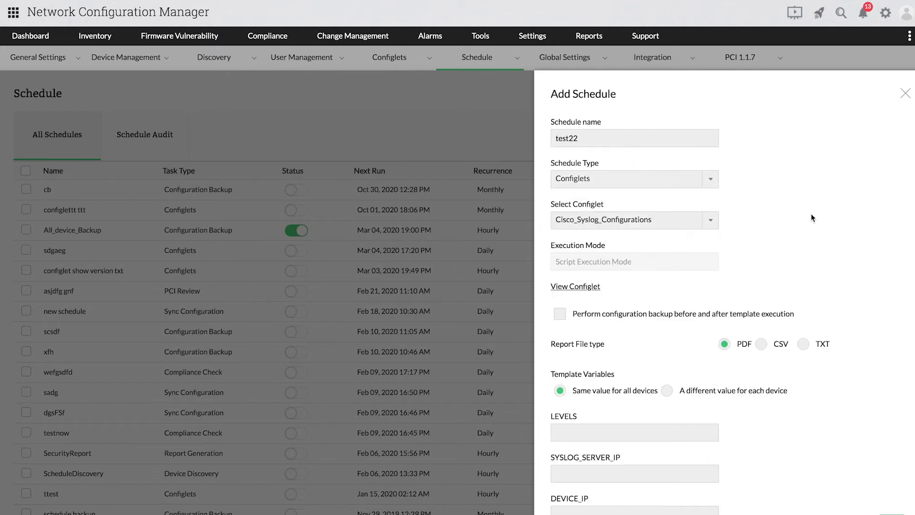
scroll(812, 218, down, 1)
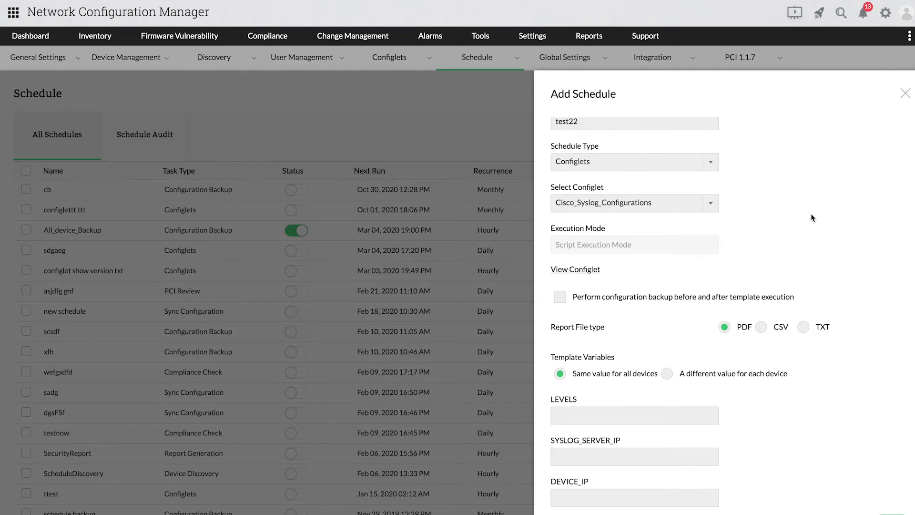
scroll(811, 218, down, 1)
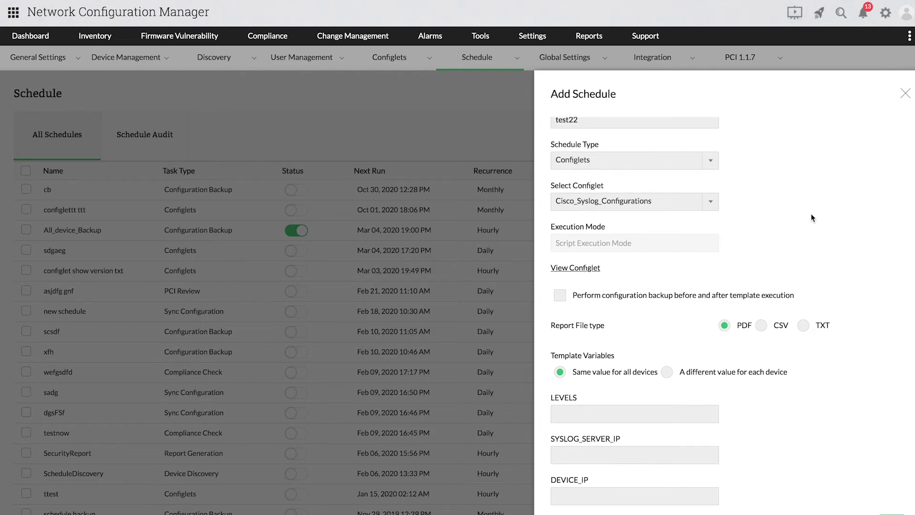
scroll(811, 213, down, 1)
click(689, 191)
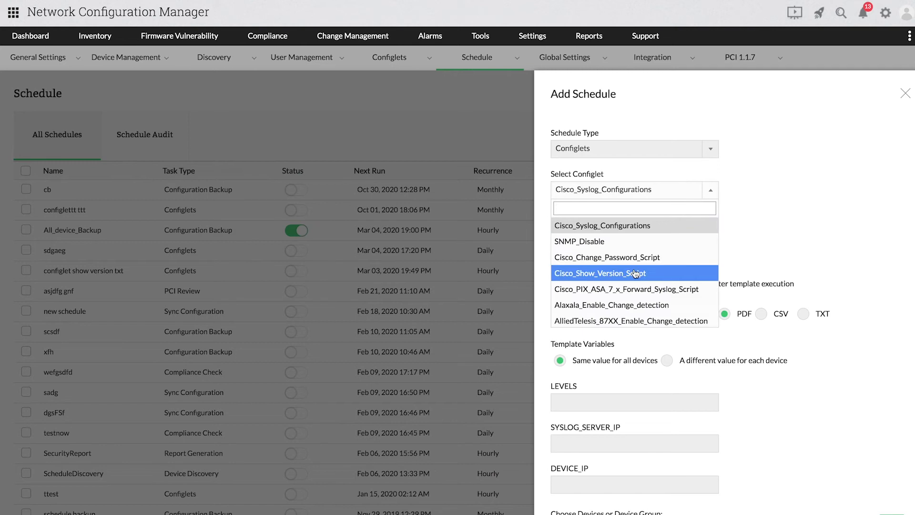
click(635, 273)
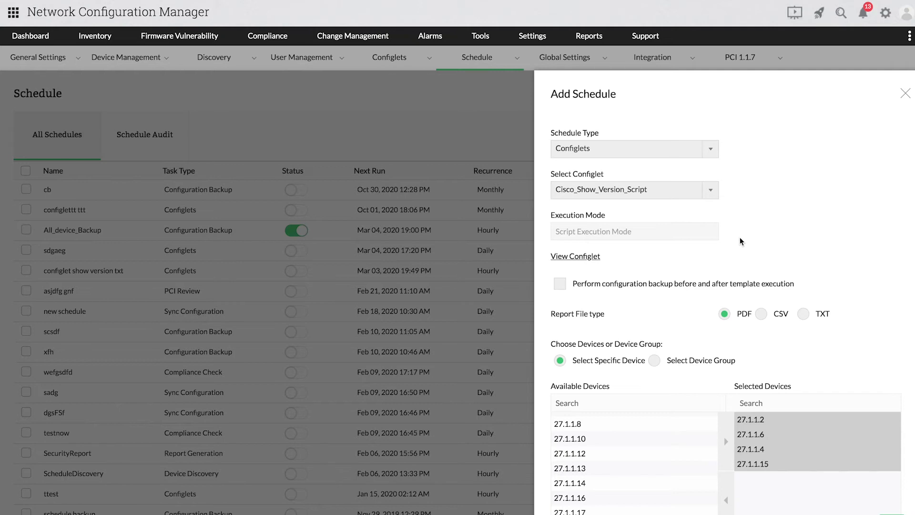
scroll(741, 241, down, 1)
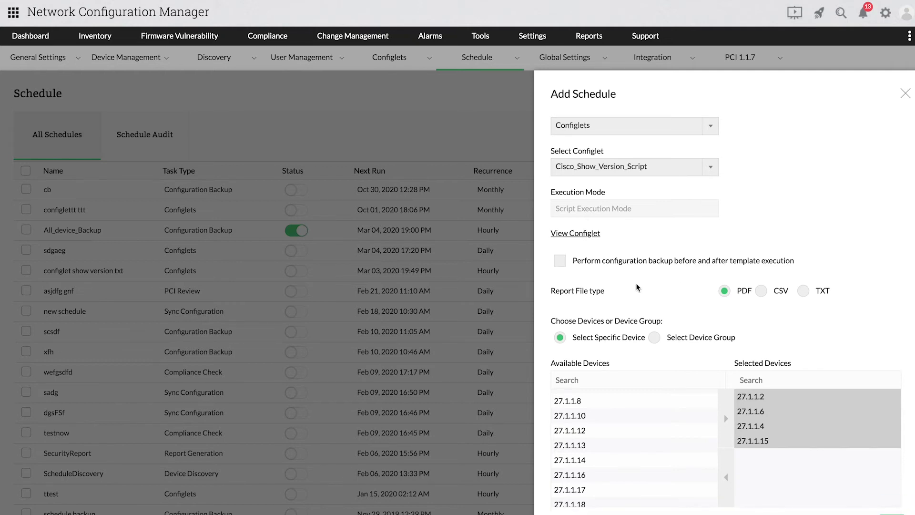
click(662, 178)
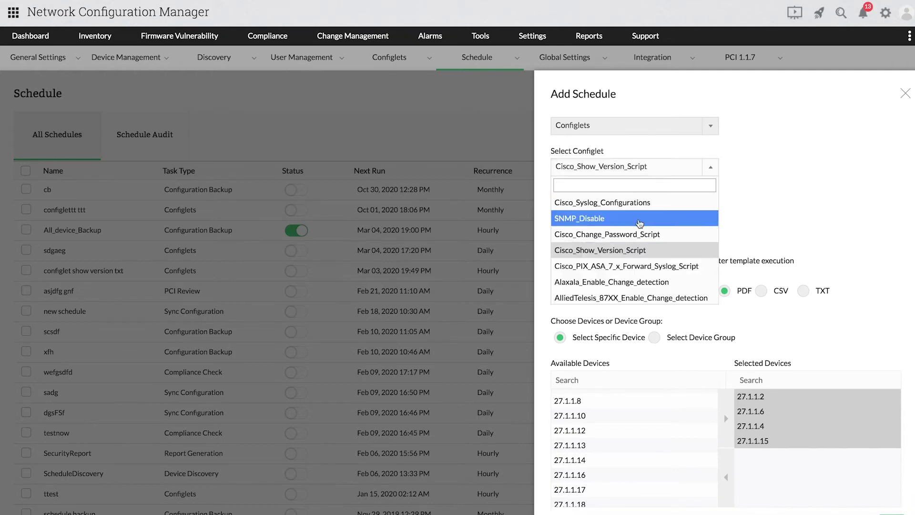
click(639, 235)
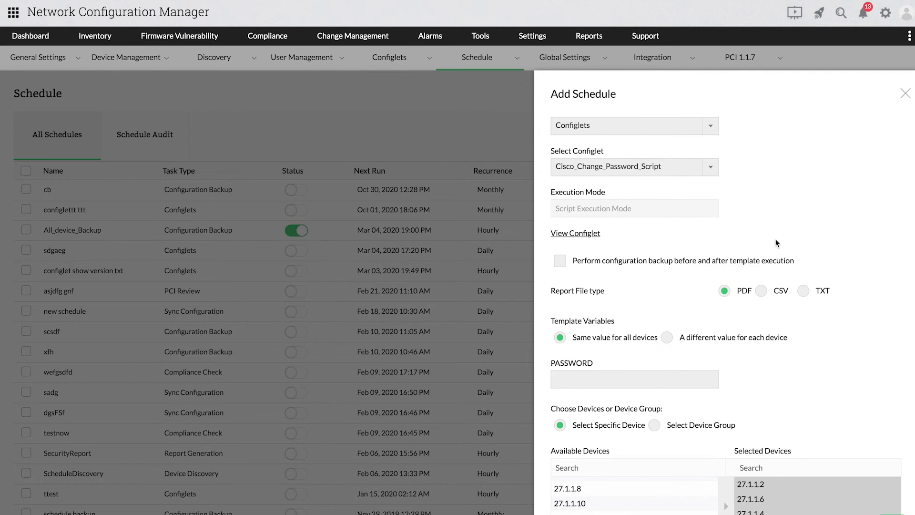
scroll(691, 274, down, 3)
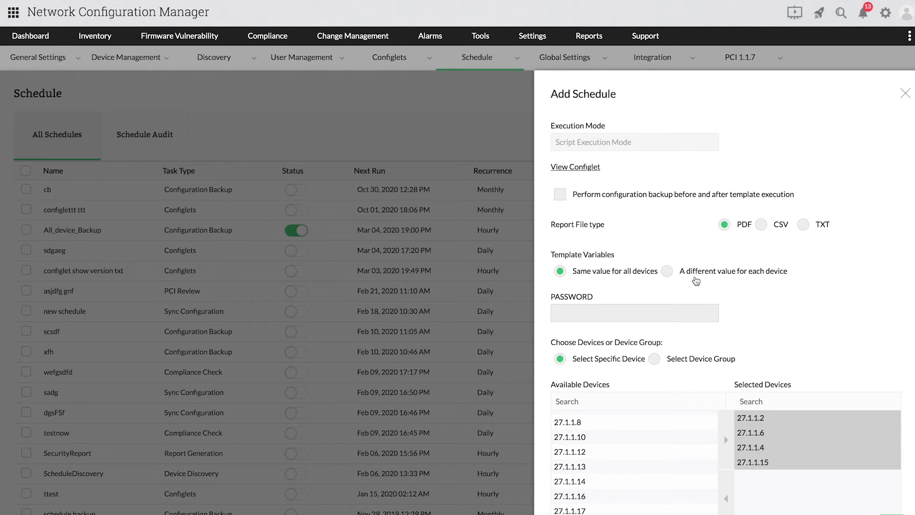
- Keep the same template variable value for all devices
click(696, 273)
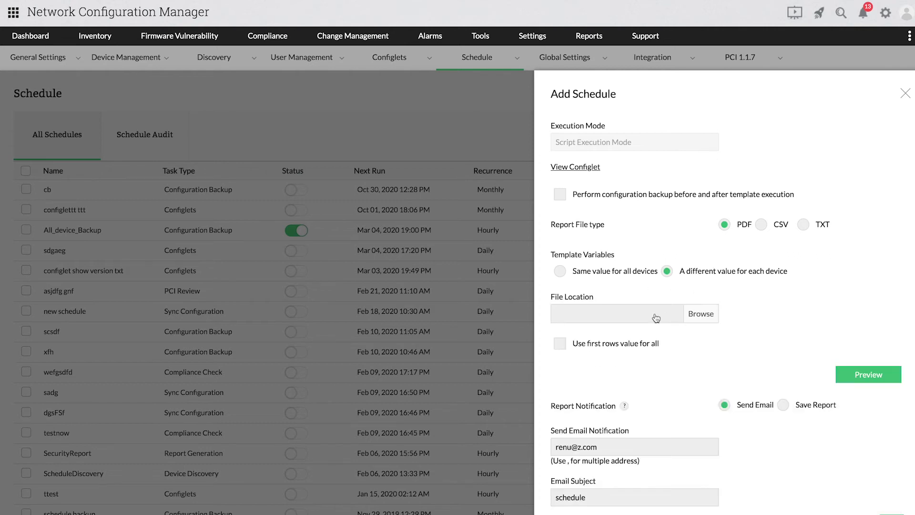
click(613, 272)
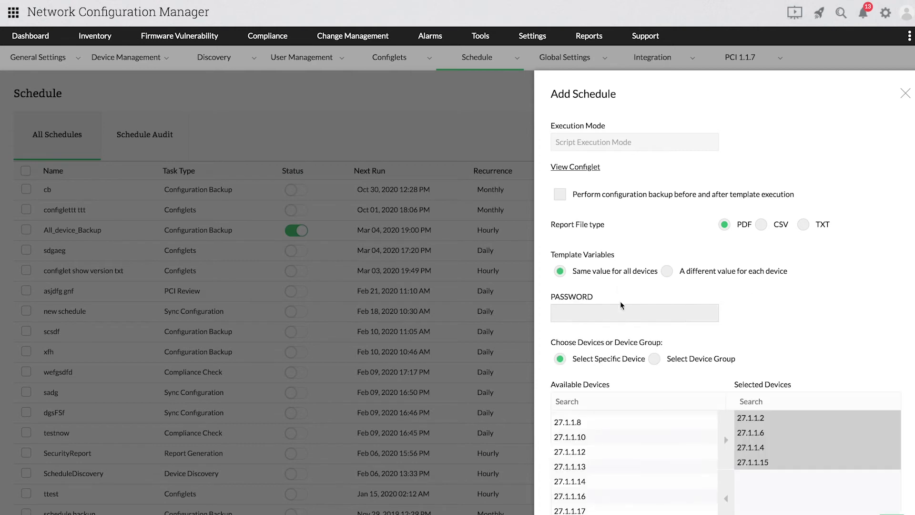
scroll(613, 310, down, 1)
scroll(620, 372, down, 2)
- Add device 27.1.1.22 and set the schedule to repeat hourly
click(572, 376)
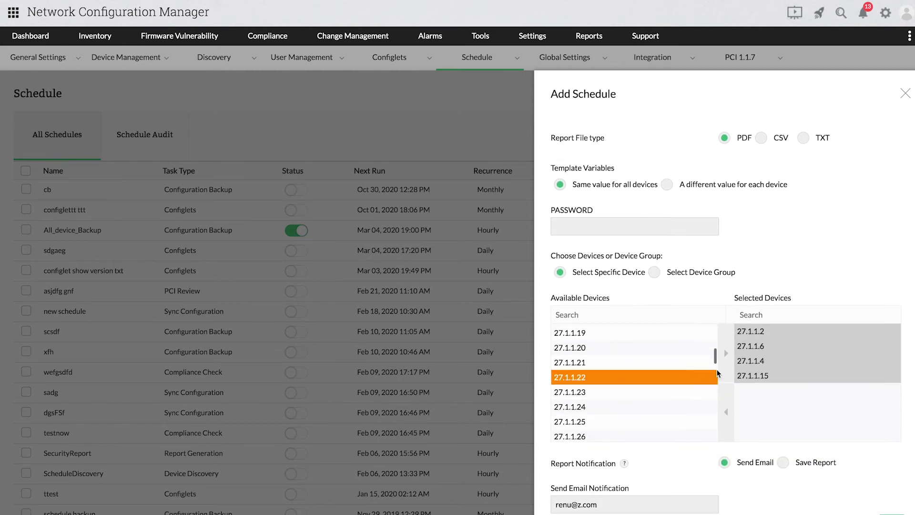
click(726, 352)
scroll(786, 301, down, 1)
scroll(786, 300, down, 3)
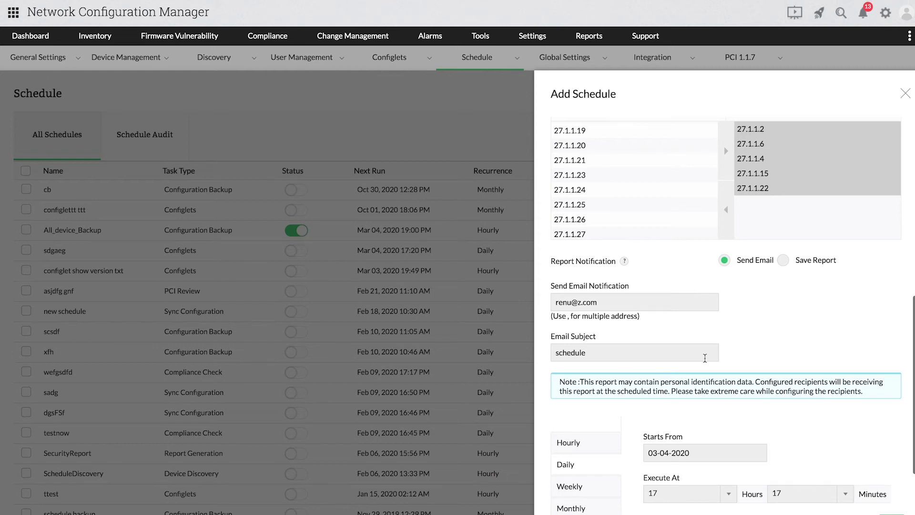
scroll(745, 359, down, 3)
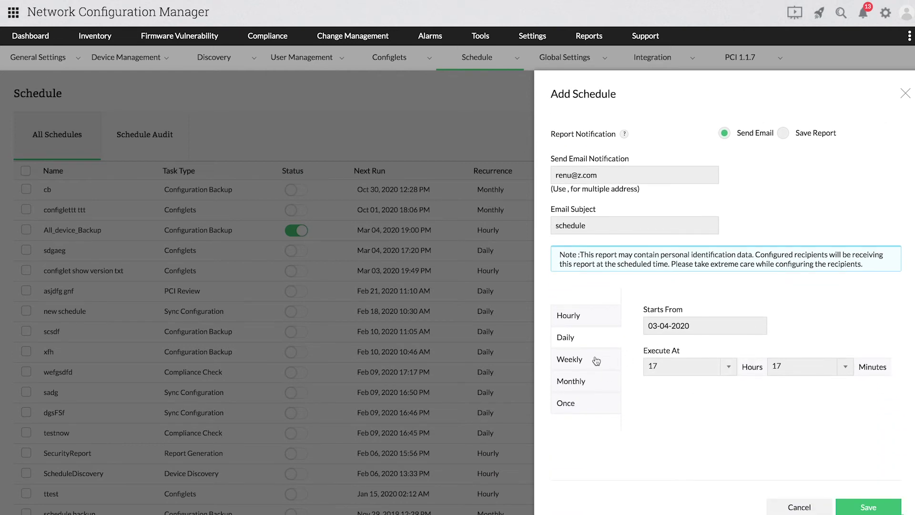
click(596, 317)
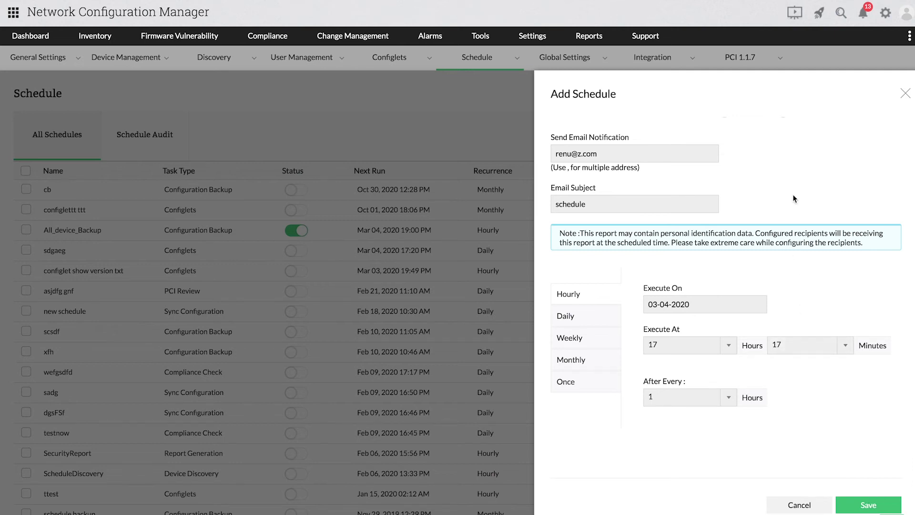
scroll(793, 194, up, 10)
scroll(794, 191, up, 1)
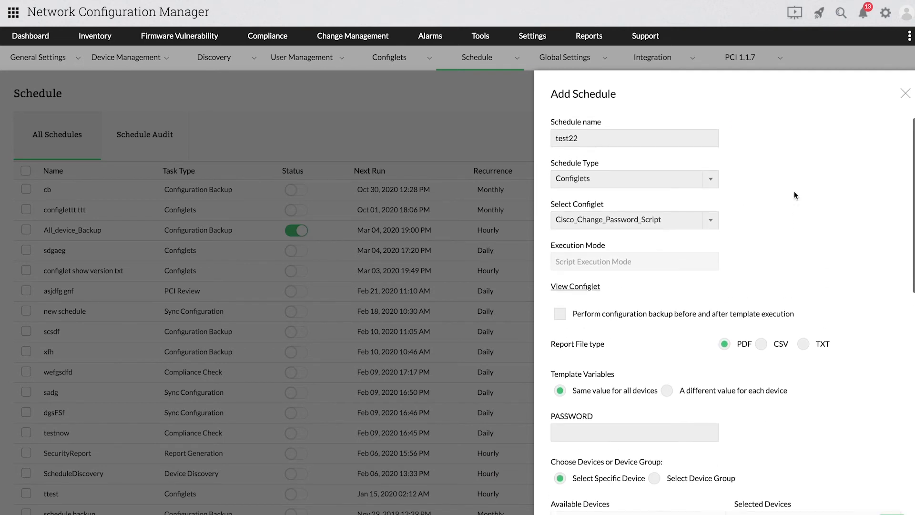
- Switch to Device Discovery and add the IP range 192.168.50.131–140
click(685, 182)
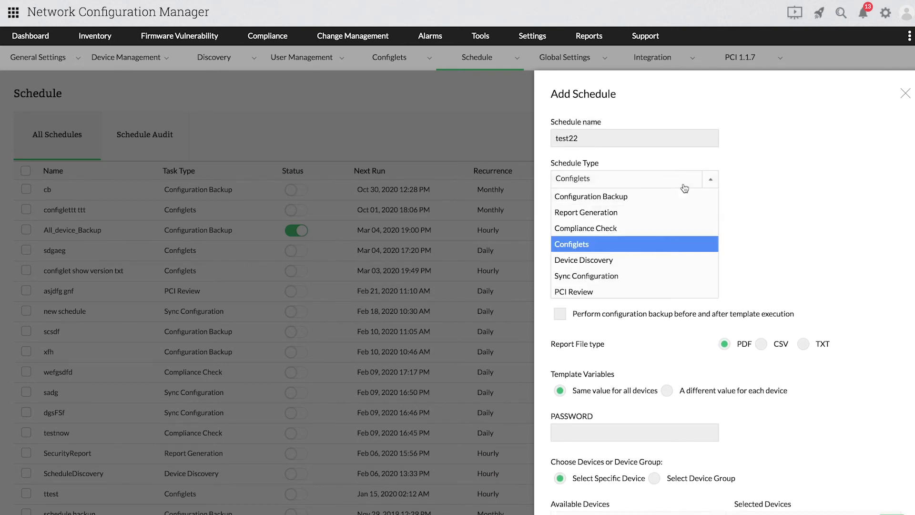
click(637, 259)
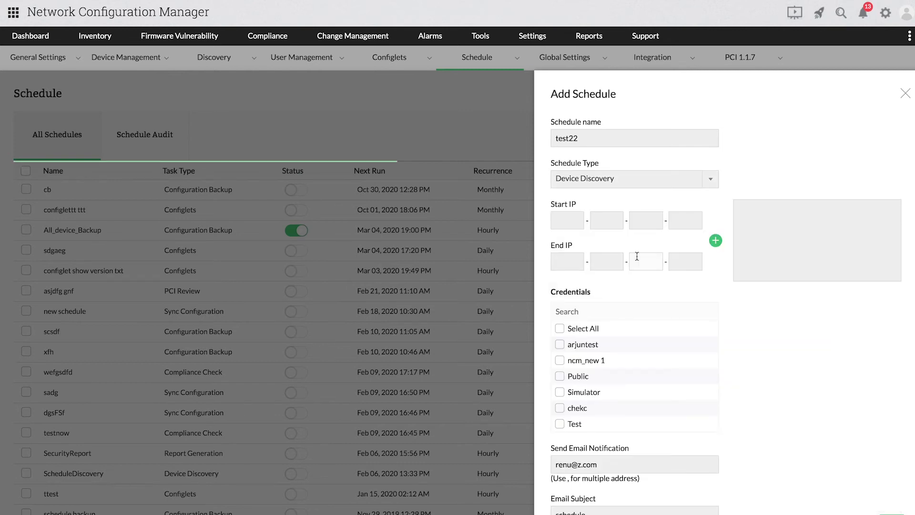
click(574, 224)
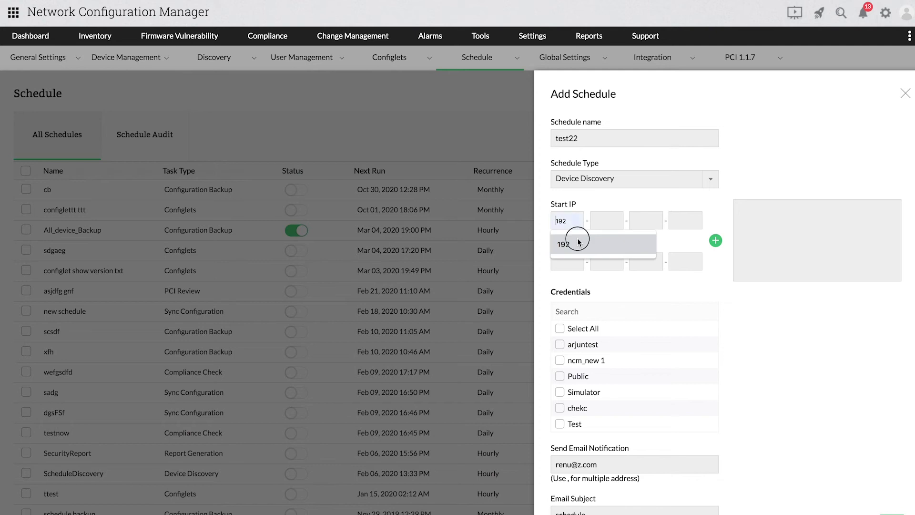
click(578, 241)
click(612, 237)
text(50 - 131)
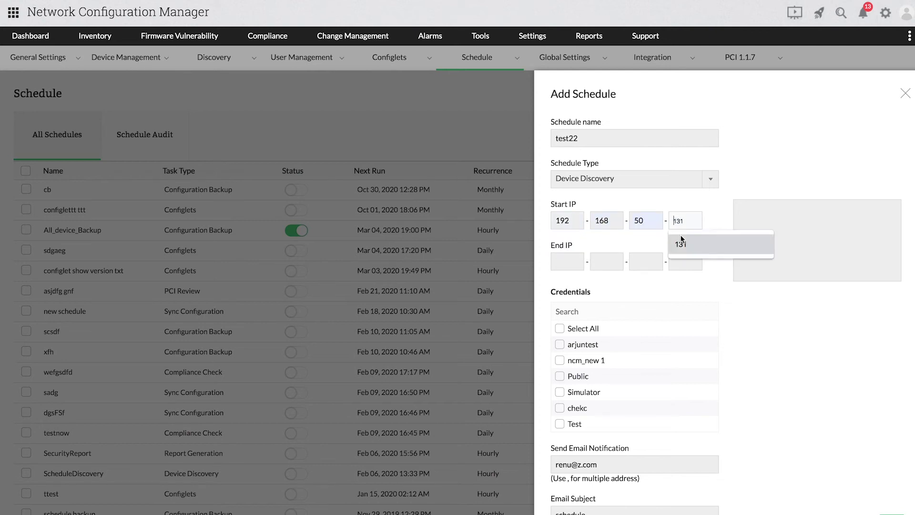
click(682, 246)
click(683, 260)
click(691, 281)
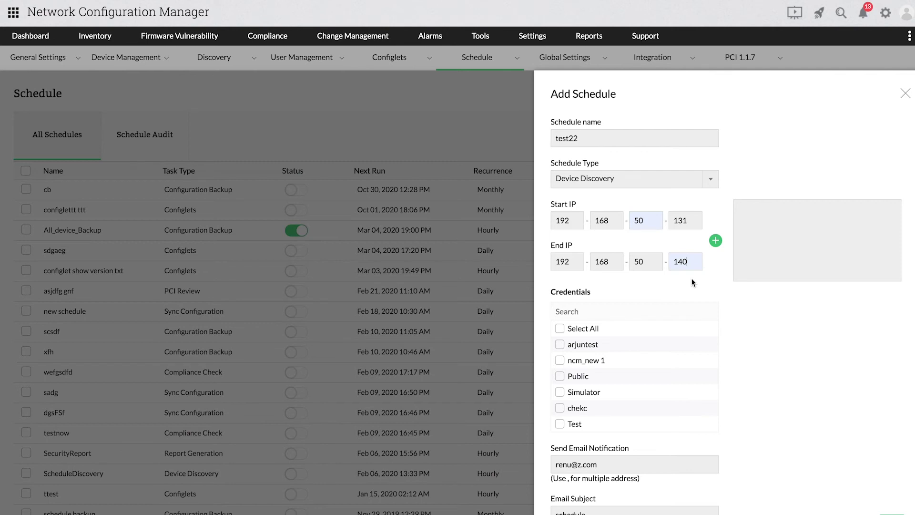
click(715, 241)
- Add a second IP range, 192.168.50.160–188
click(577, 225)
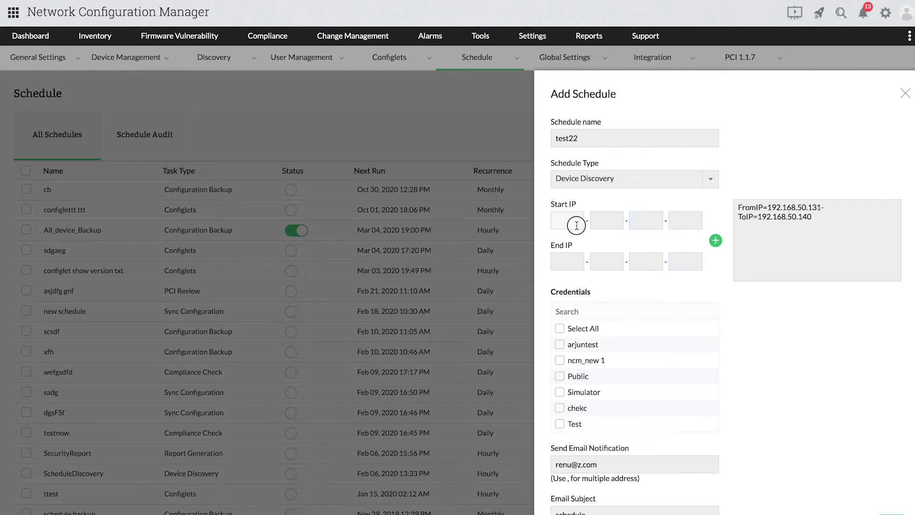
text(192)
click(613, 225)
text(168)
click(629, 224)
text(50)
click(685, 224)
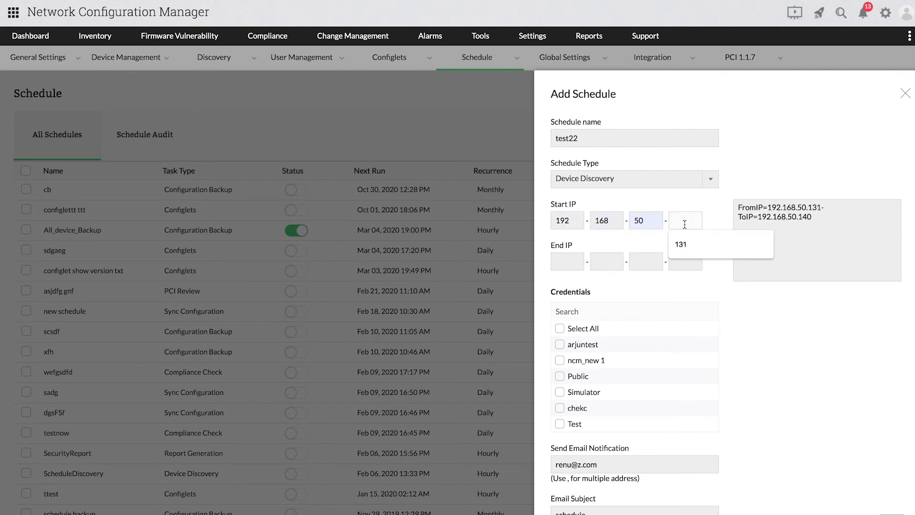
text(160)
click(685, 261)
text(188)
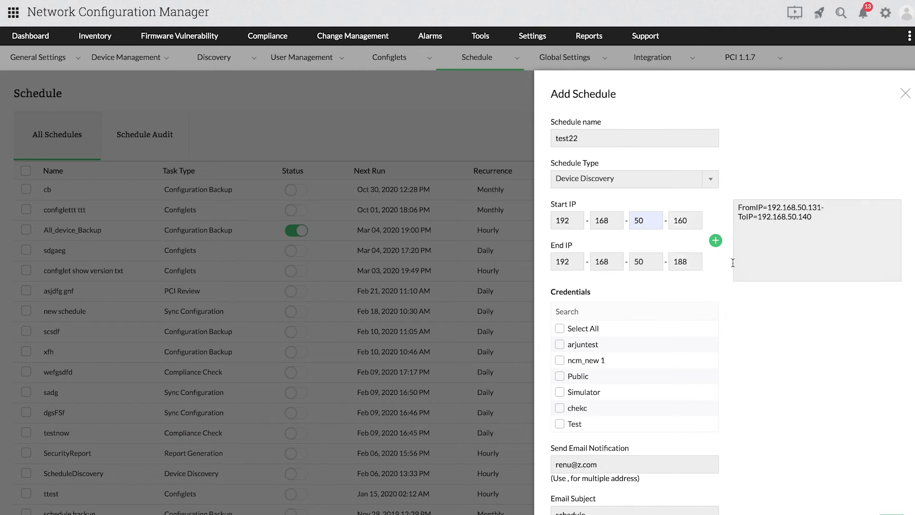
click(715, 241)
- Include the Simulator credential and set the schedule to run Once
scroll(722, 294, down, 3)
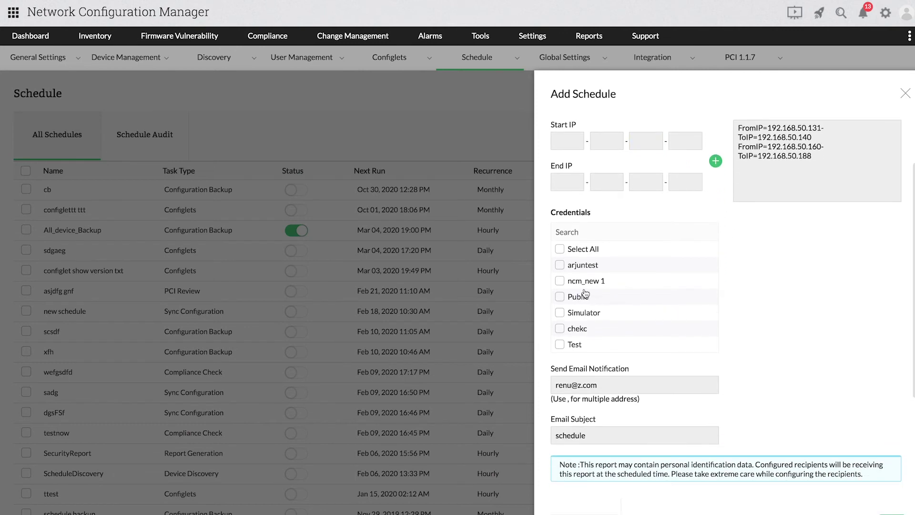
click(585, 314)
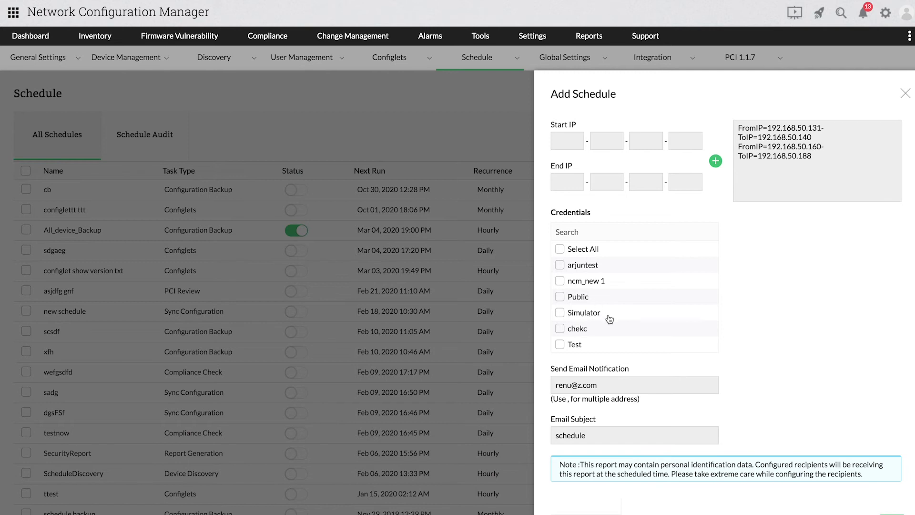
scroll(685, 219, down, 5)
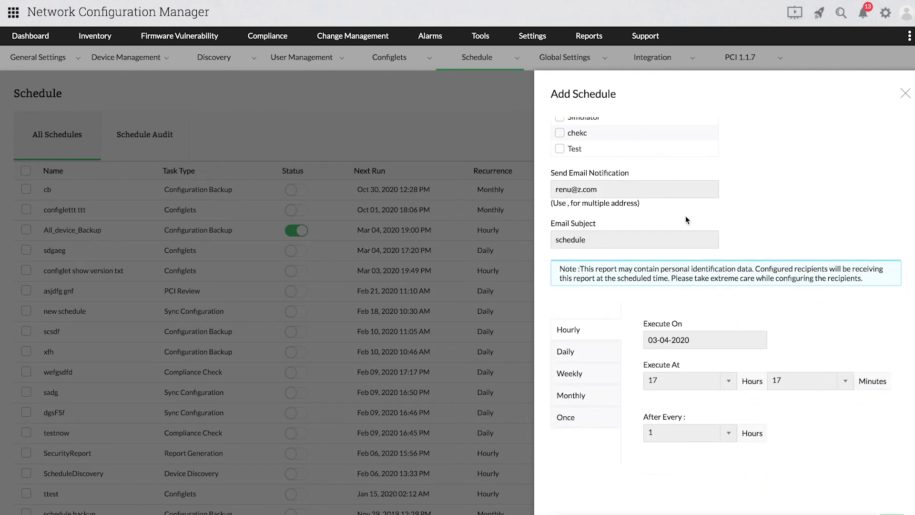
click(571, 395)
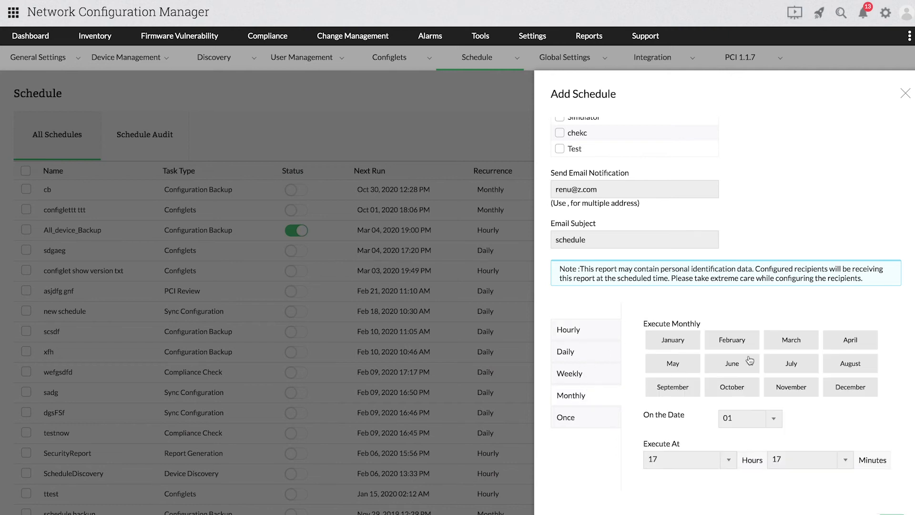
scroll(763, 382, down, 2)
click(581, 359)
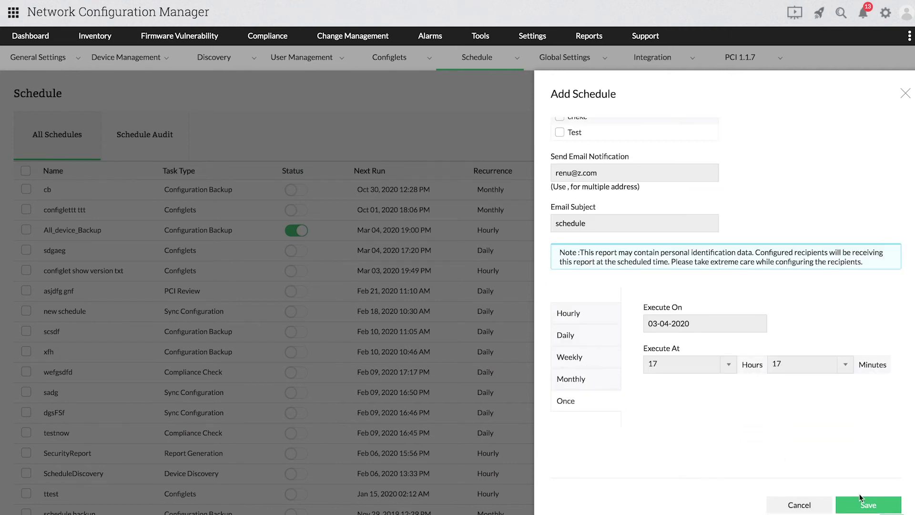
- Make test22 a Sync Configuration task on the CiscoRouter Group device group
scroll(795, 211, up, 8)
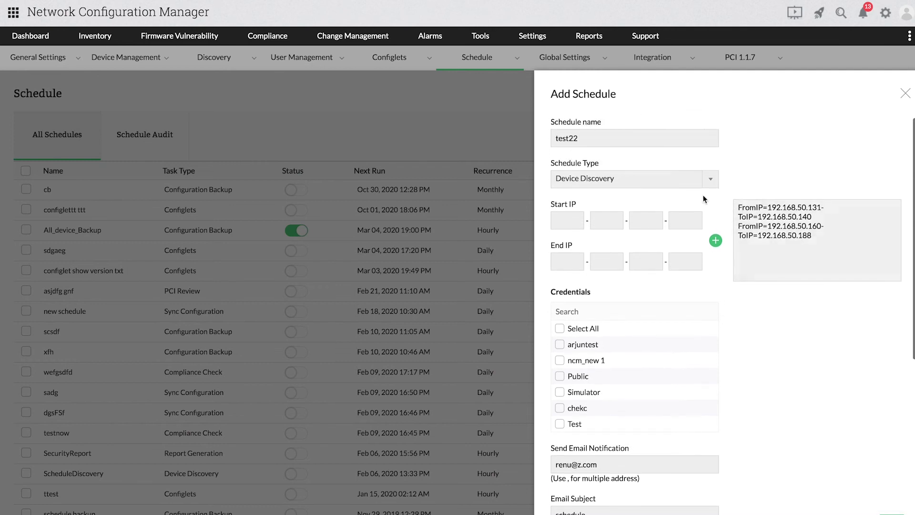
click(680, 181)
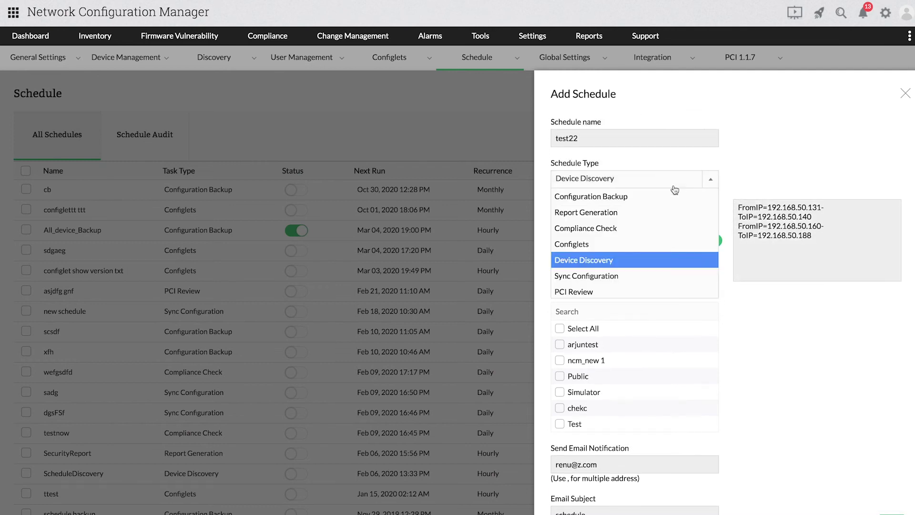
click(631, 272)
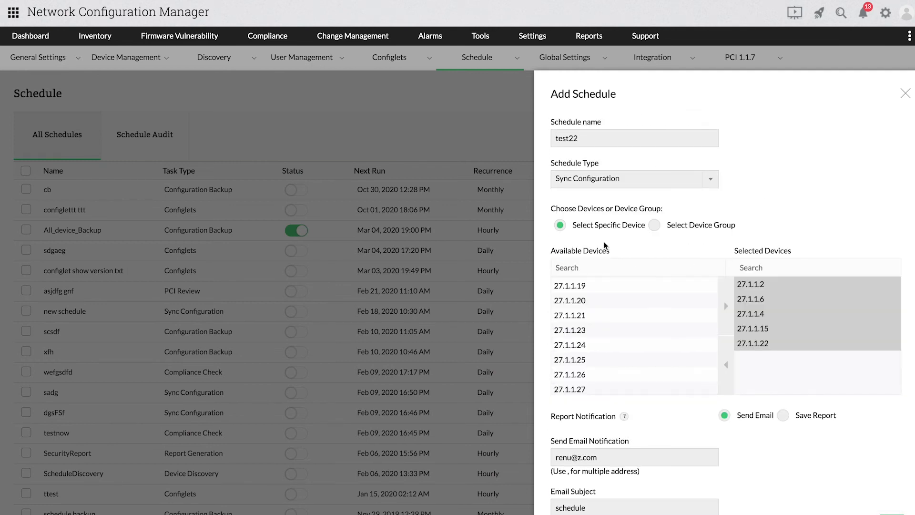
click(655, 225)
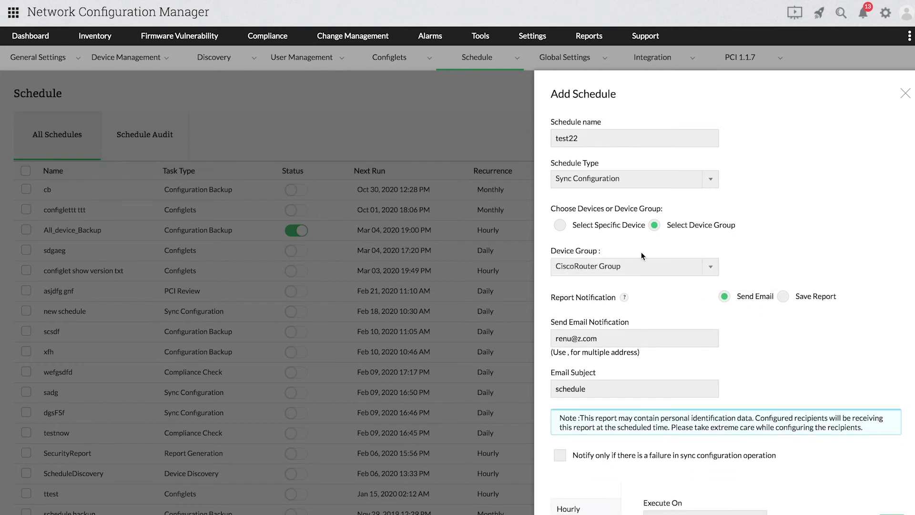
click(646, 267)
click(647, 272)
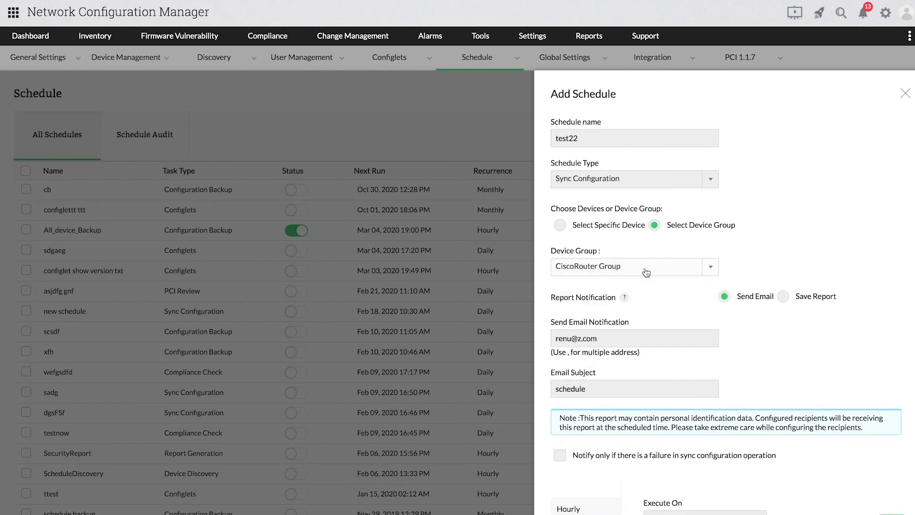
scroll(772, 315, down, 1)
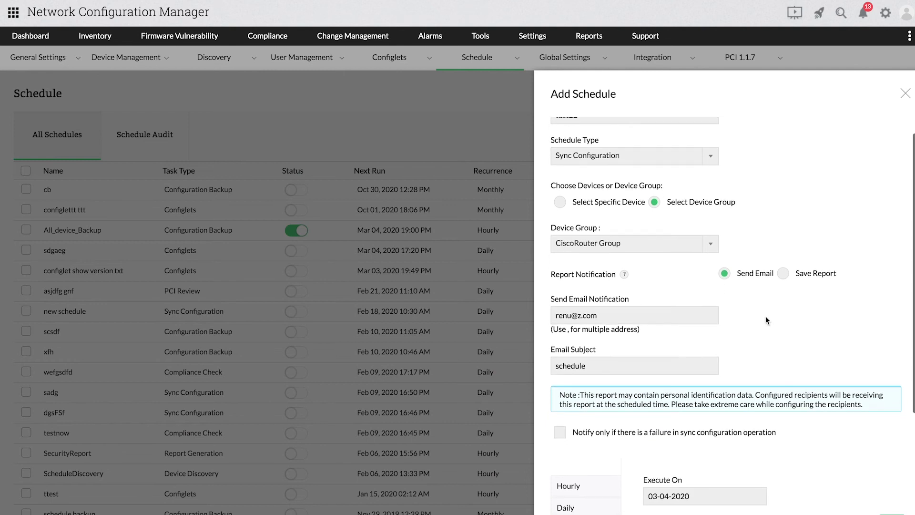
scroll(627, 311, down, 5)
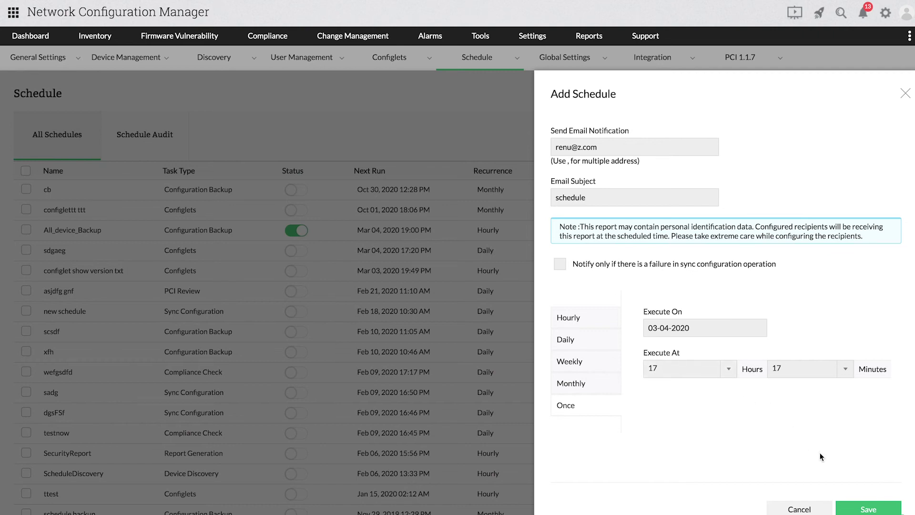
scroll(768, 199, up, 6)
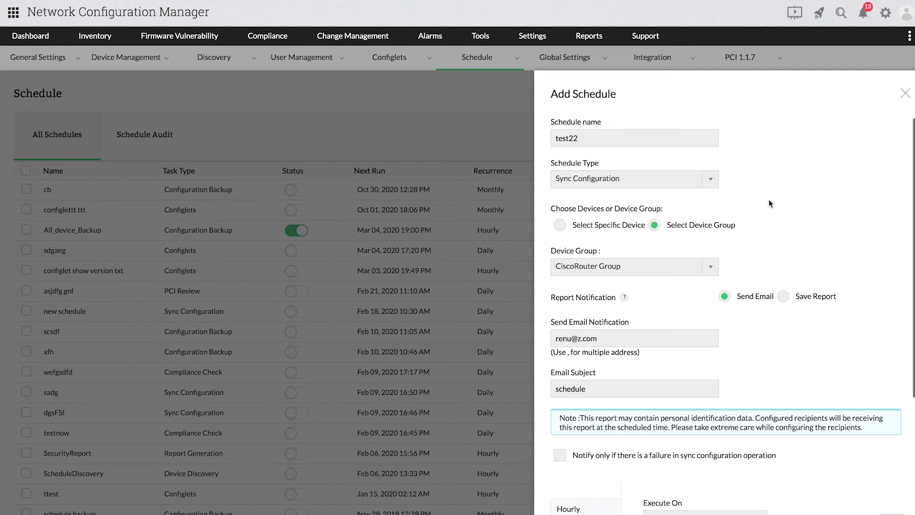
- Make test22 a PCI Review schedule targeting the CiscoRouter Group device group
click(685, 180)
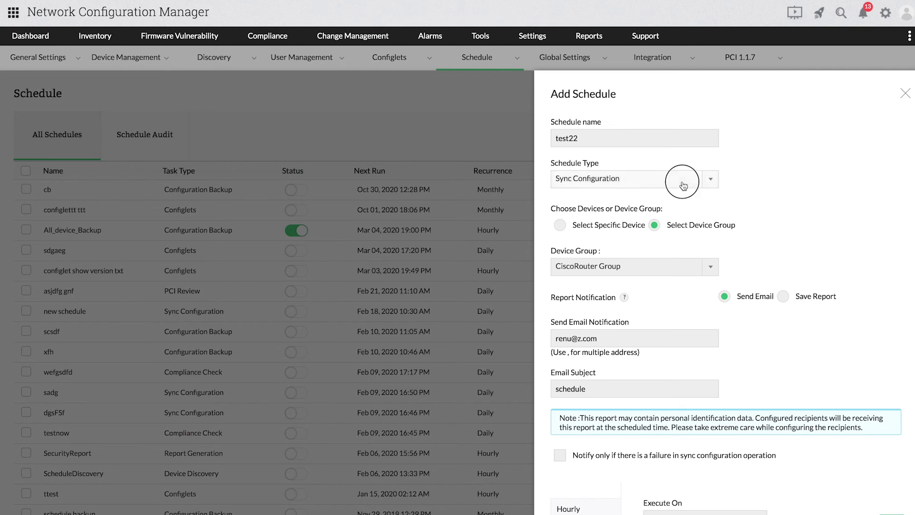
click(617, 291)
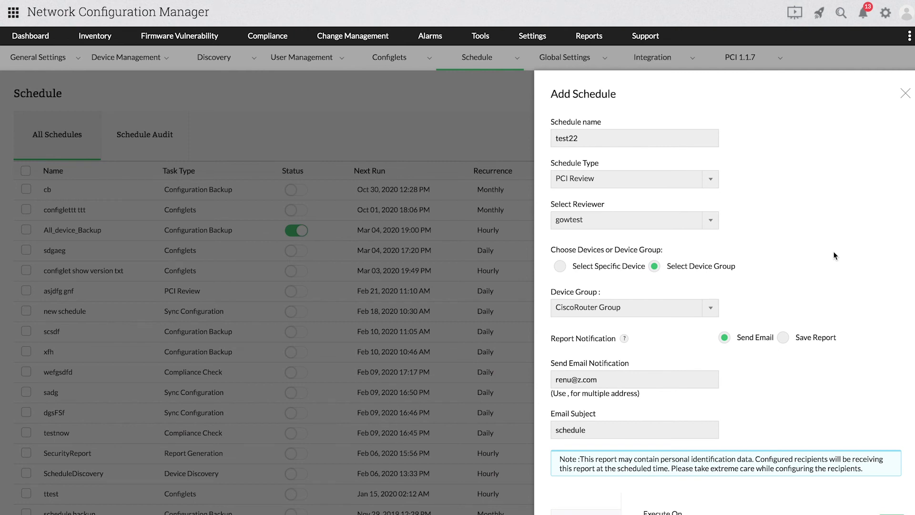
click(583, 266)
click(670, 271)
click(631, 307)
click(740, 308)
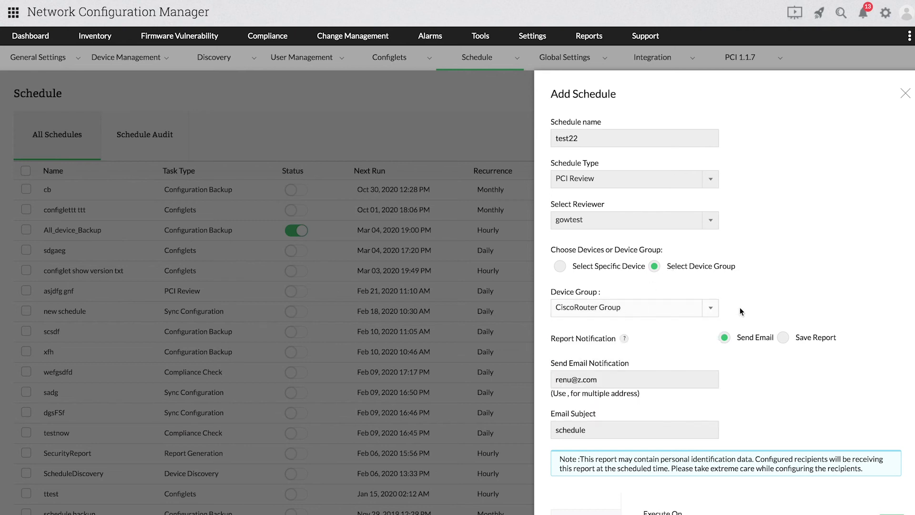
- Set the schedule to recur Daily with execution time 17:17
scroll(745, 307, down, 4)
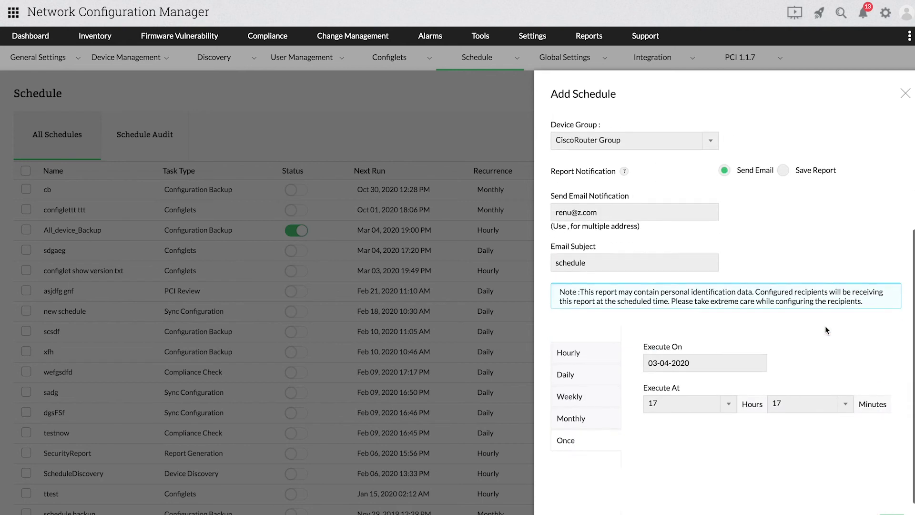
scroll(825, 325, down, 1)
click(598, 340)
click(724, 363)
click(808, 351)
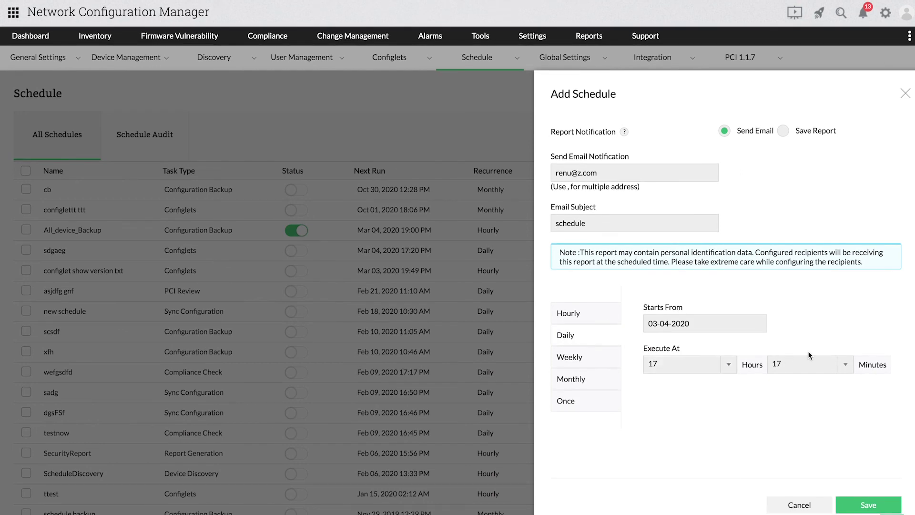
click(810, 364)
click(844, 431)
- Discard the new schedule form, then review the configlettt ttt schedule's details and close them
click(904, 93)
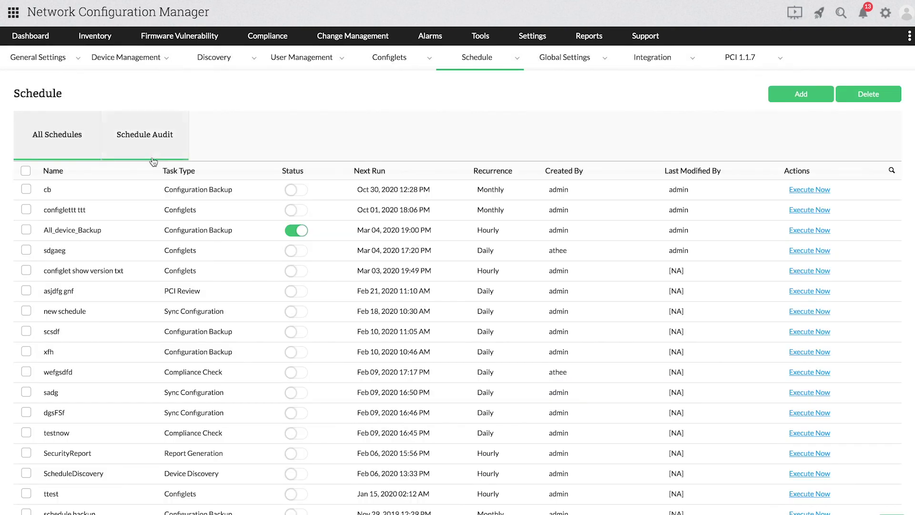
click(167, 208)
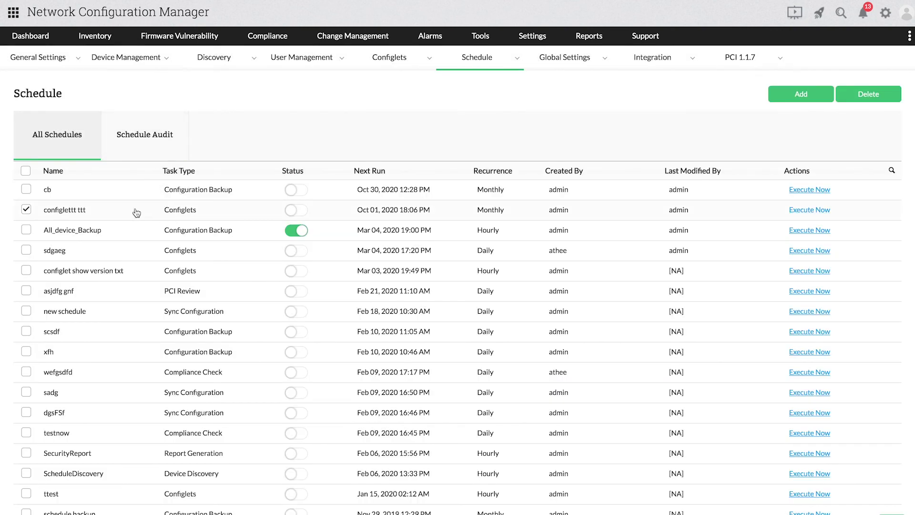
click(82, 210)
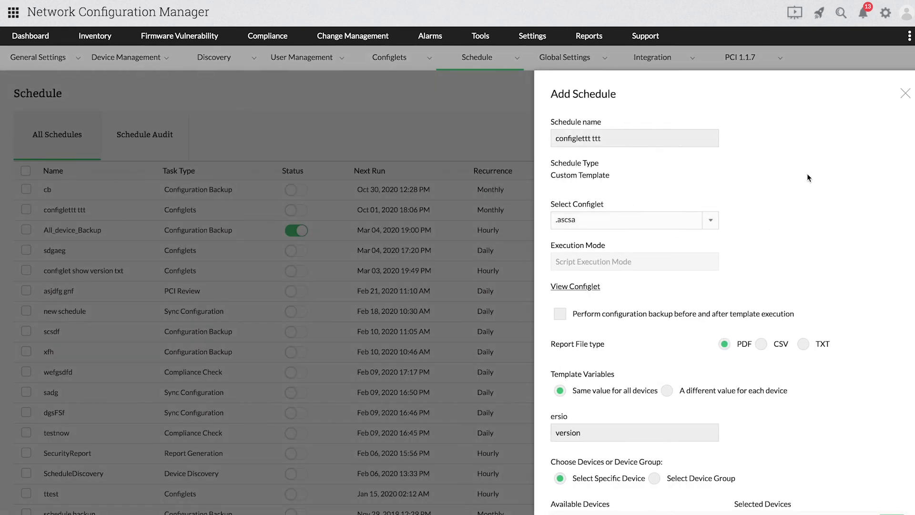
click(904, 93)
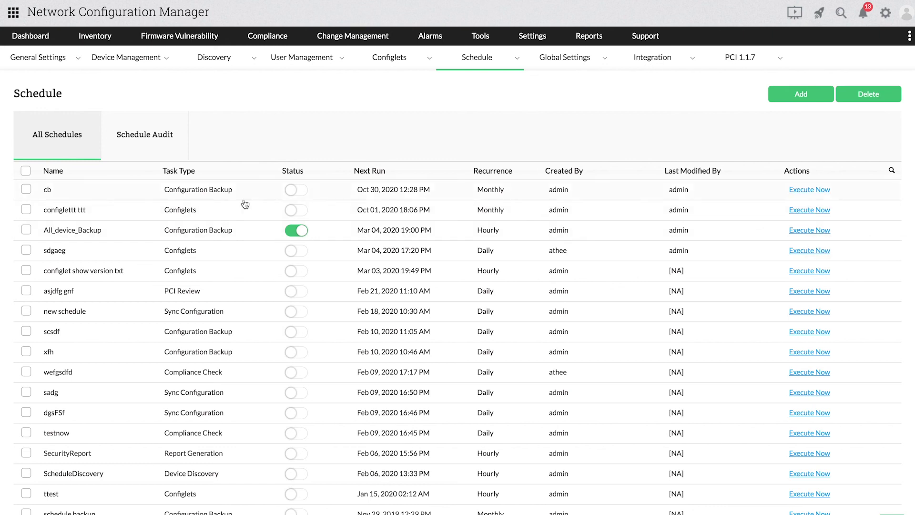
- Select and then deselect the All_device_Backup schedule in the list
click(36, 232)
click(28, 234)
click(161, 135)
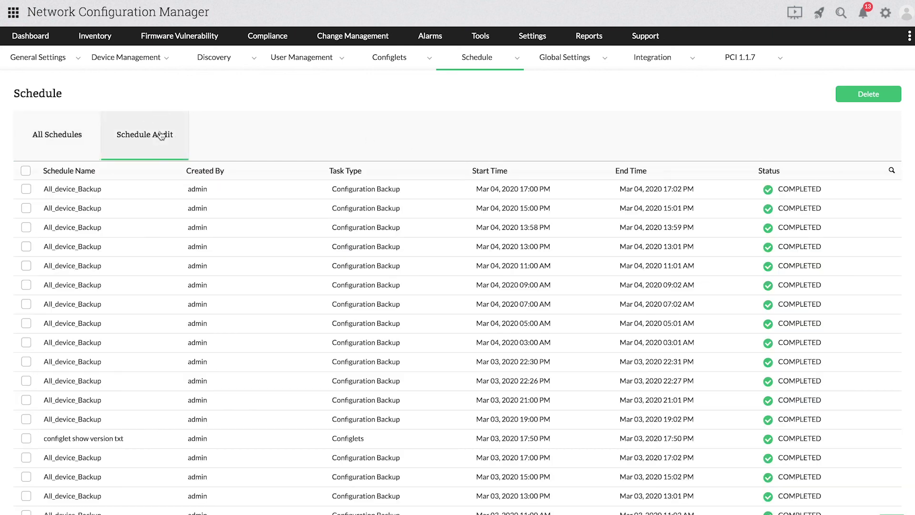
click(85, 191)
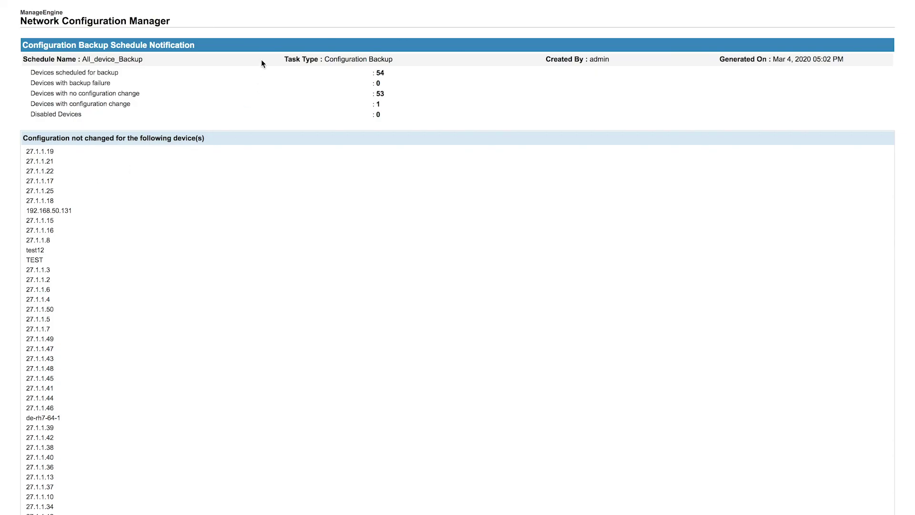